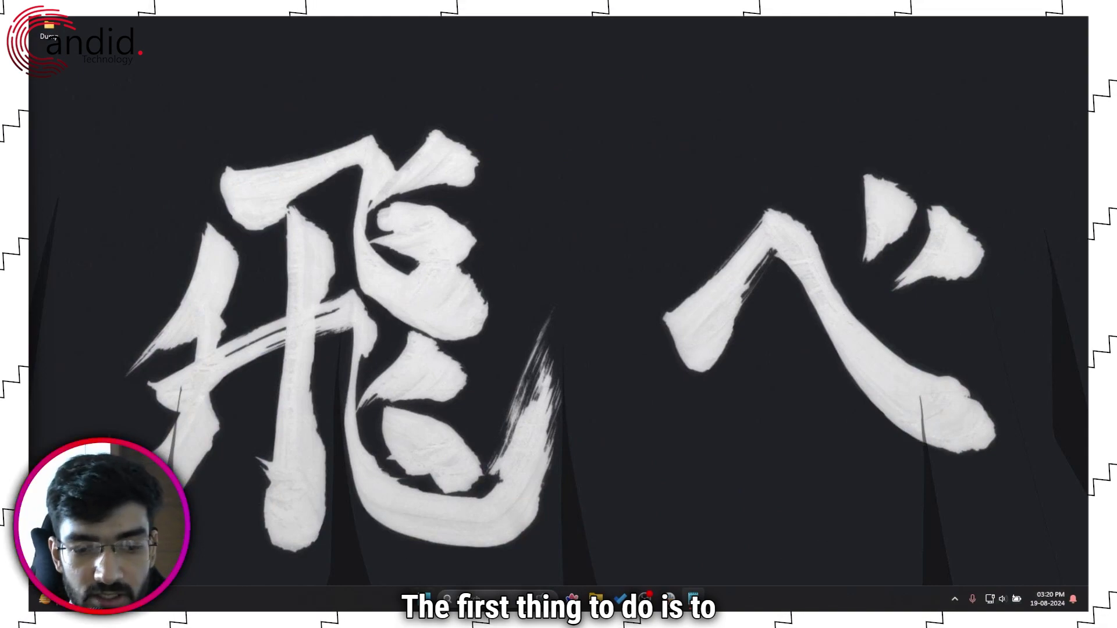
Open Task Manager and look over the list of running processes
key("super+x")
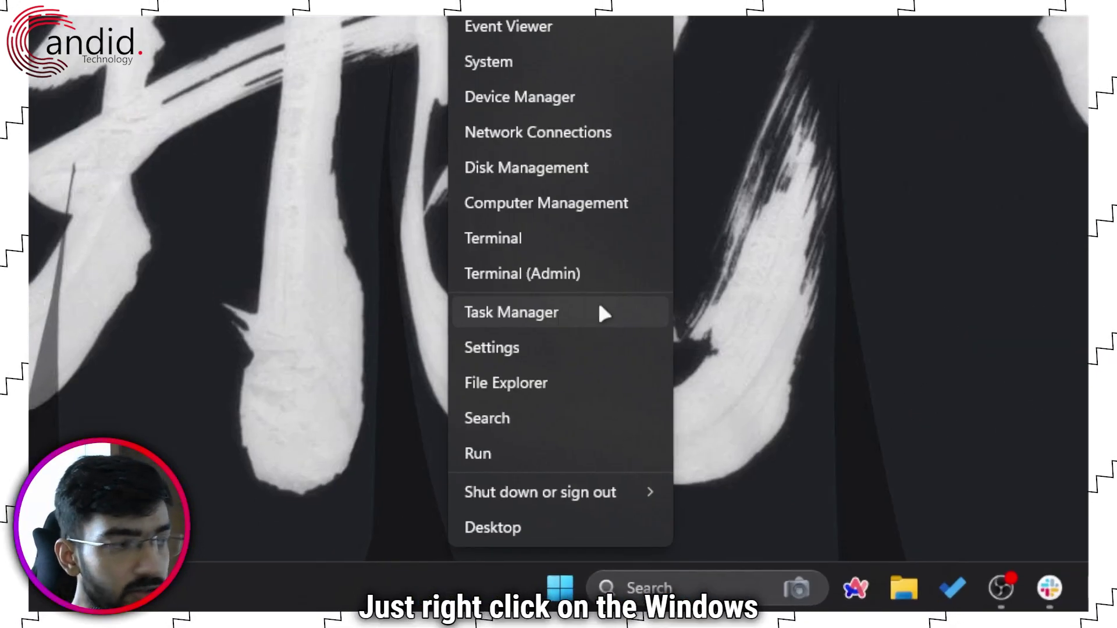
left_click(593, 311)
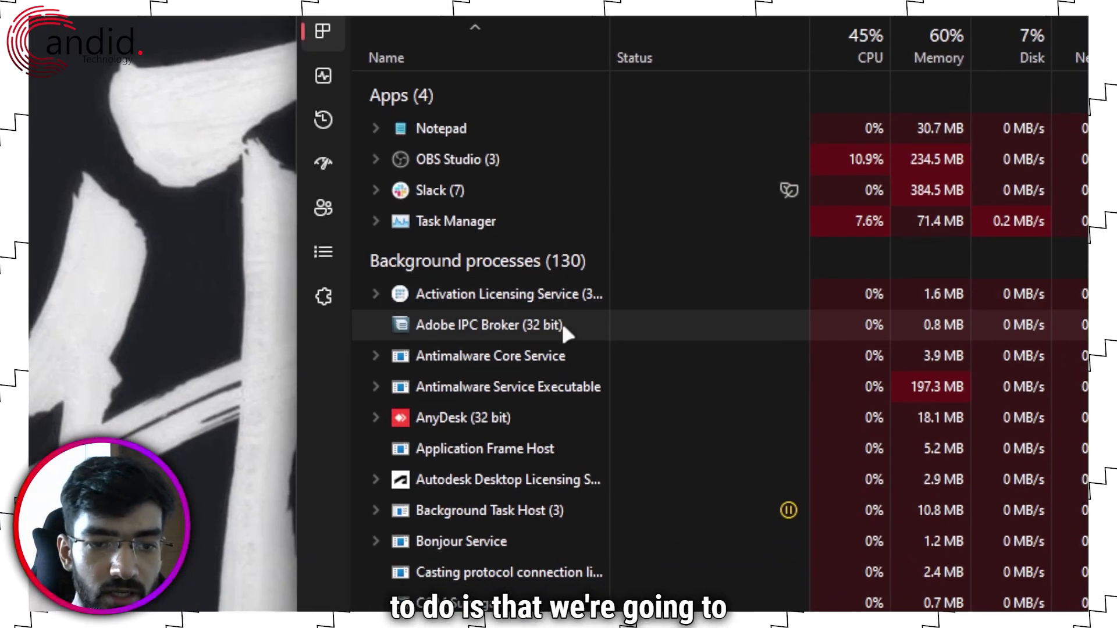
scroll(614, 593, "down", 2)
scroll(614, 608, "up", 2)
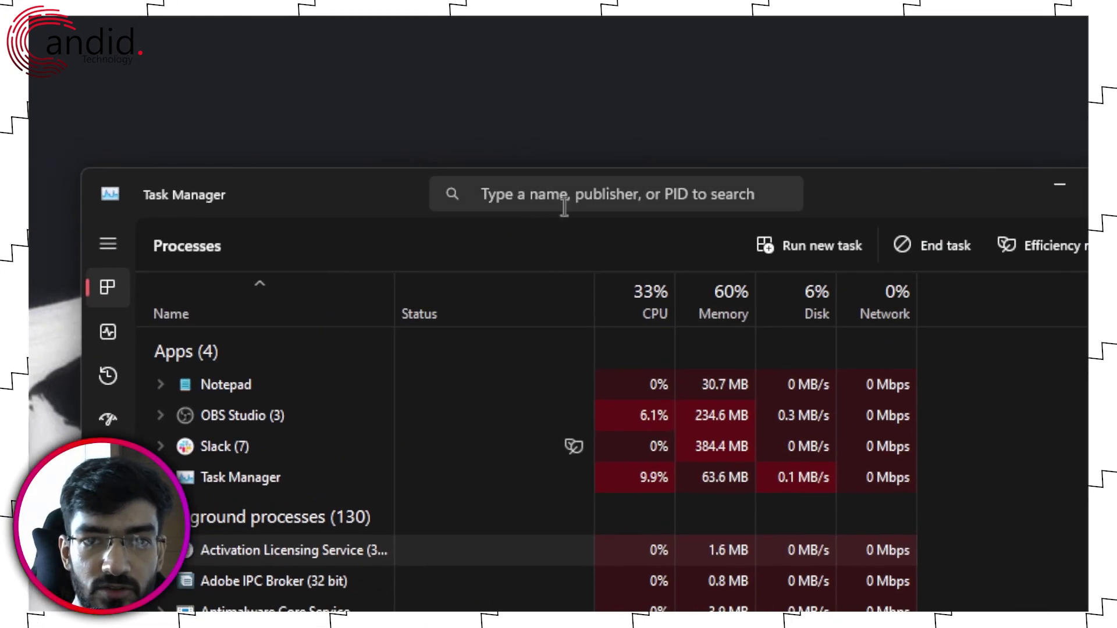
Search the running processes for "epic games" and clear the filter
left_click(568, 196)
type("epci")
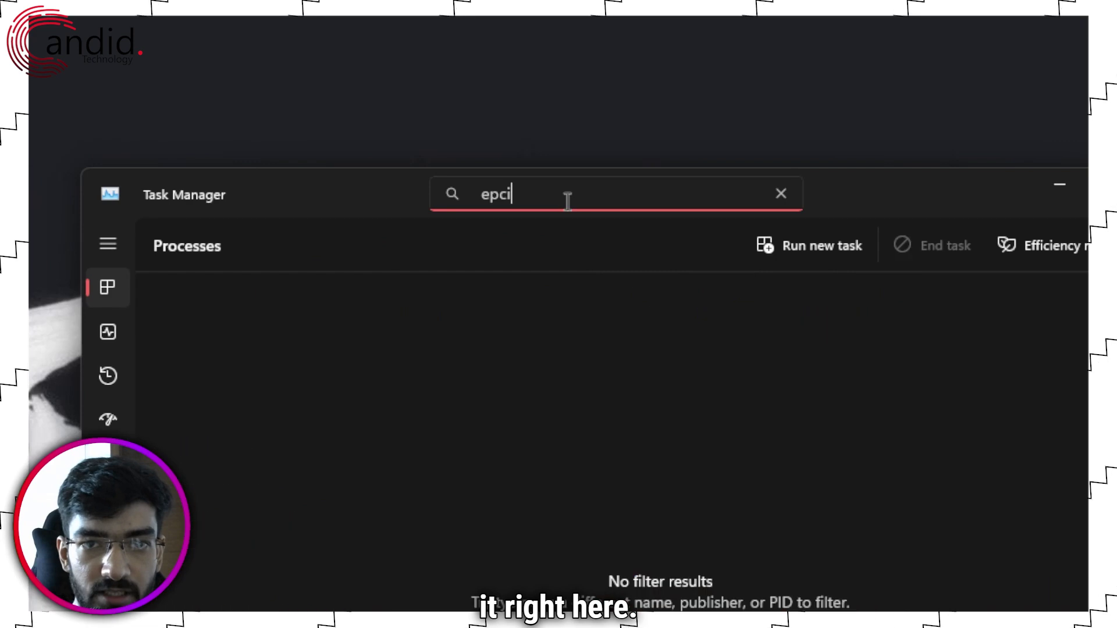
key("BackSpace")
type("ic")
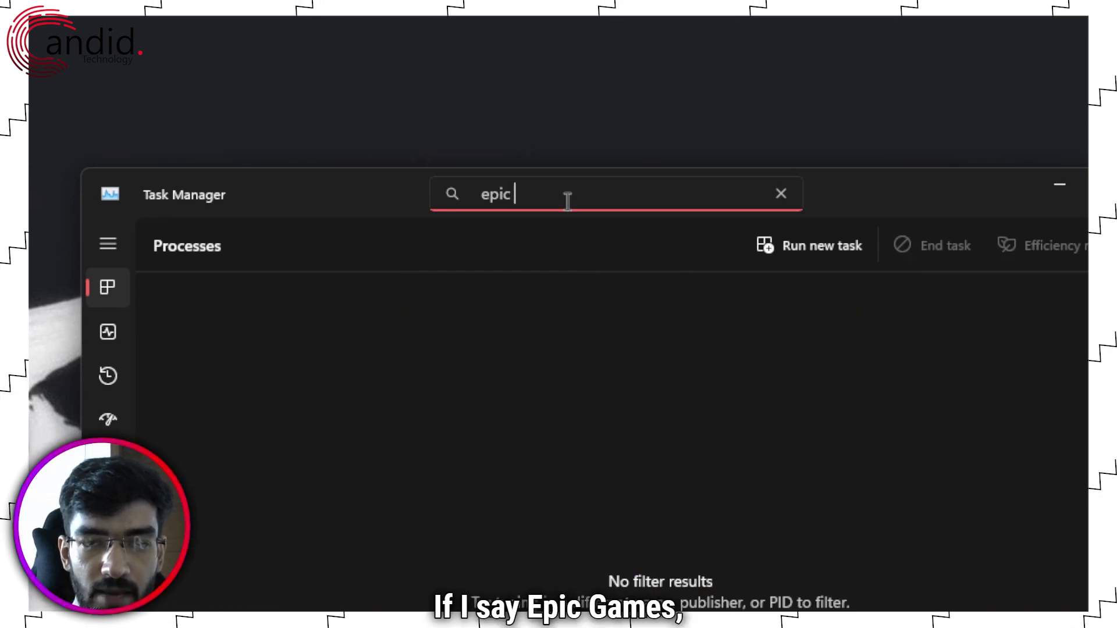
type(" games")
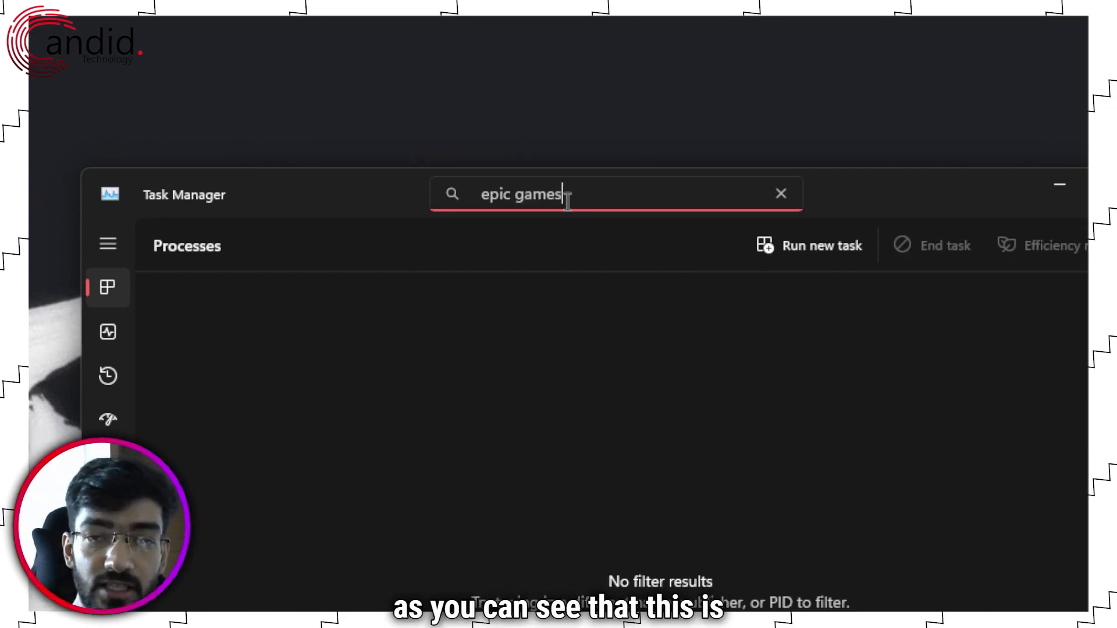
left_click(781, 193)
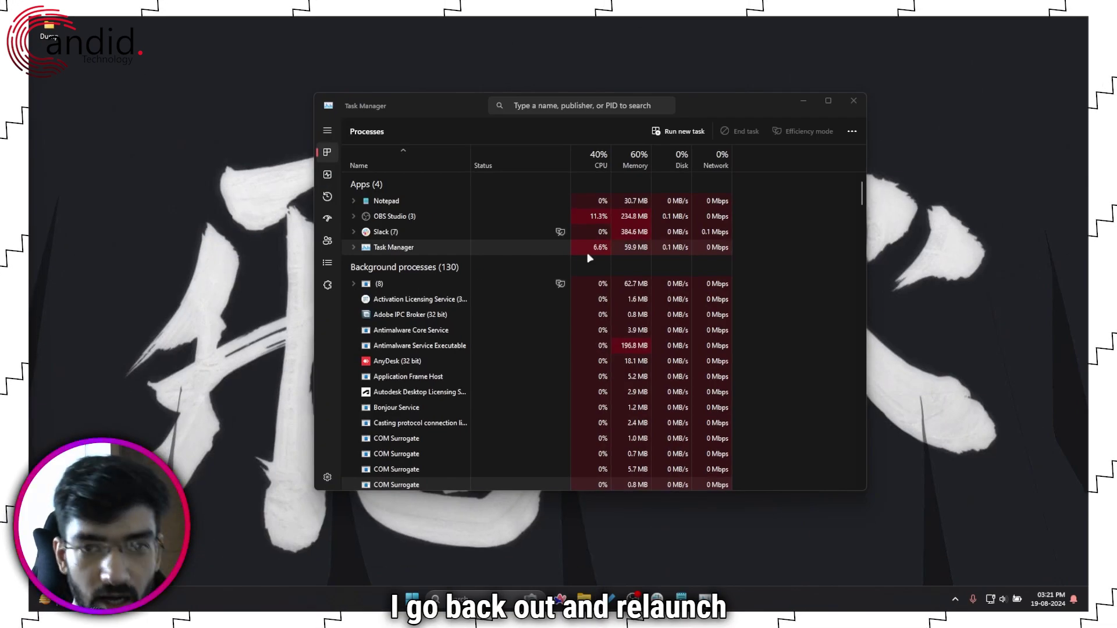
Launch the Epic Games Launcher and close its store window
key("alt+space")
type("epic")
key("Return")
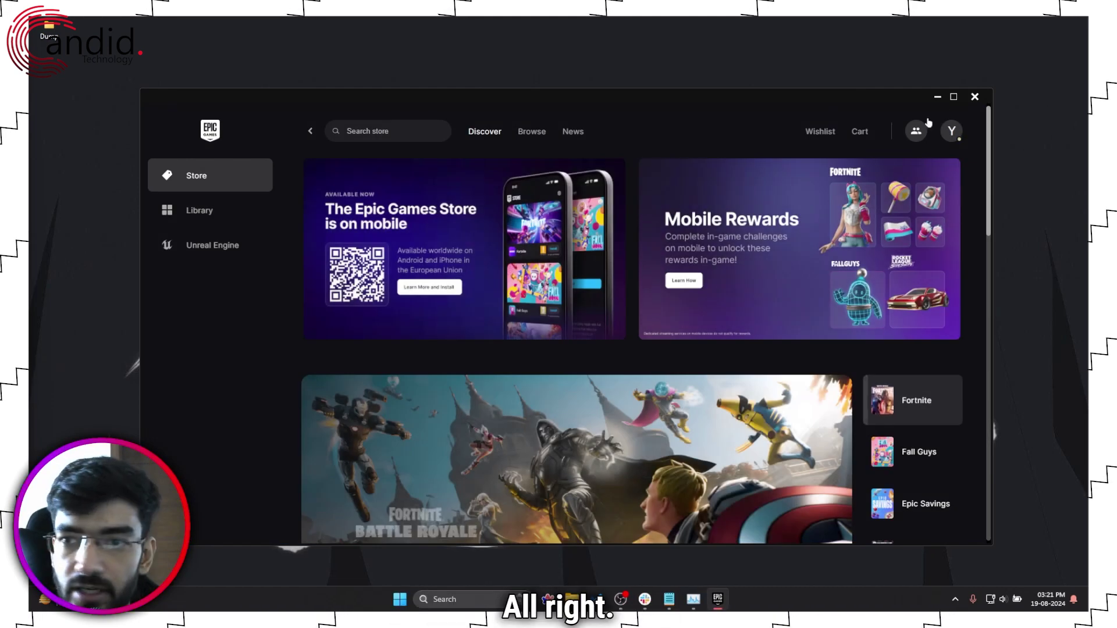
left_click(974, 97)
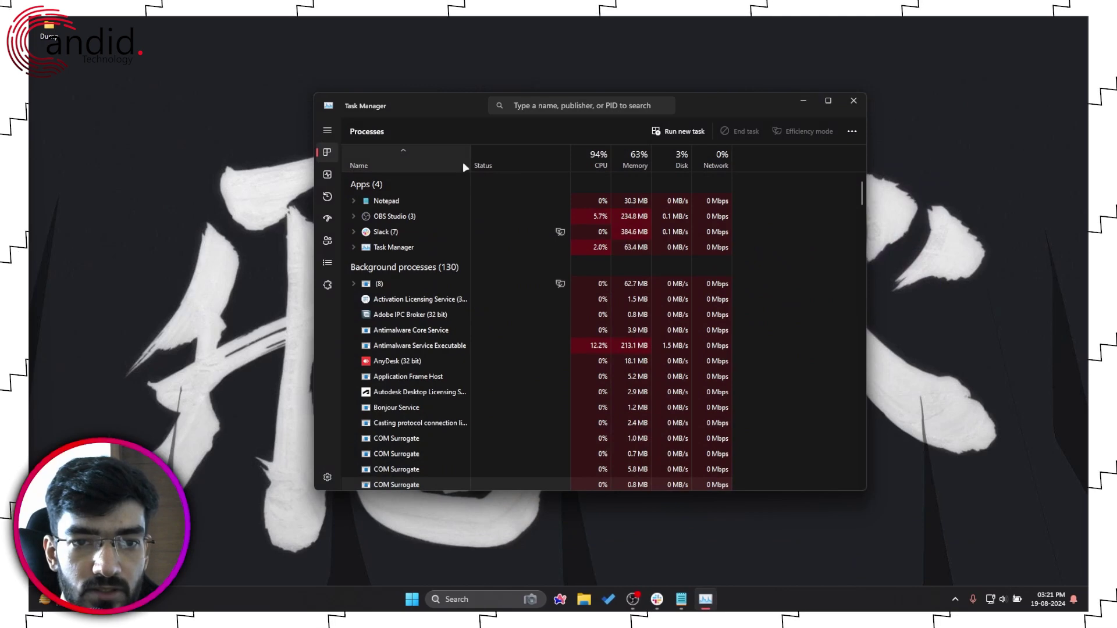
Filter the processes by "epic", end the EpicGamesLauncher background process and close Task Manager
type("eop")
type("ic")
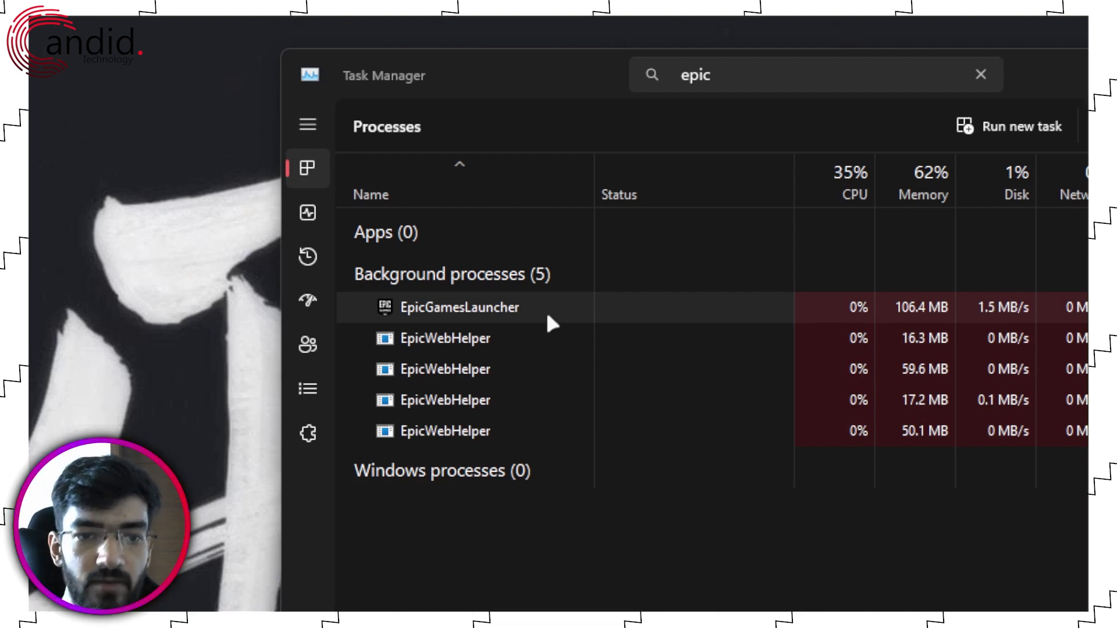
right_click(512, 313)
left_click(573, 329)
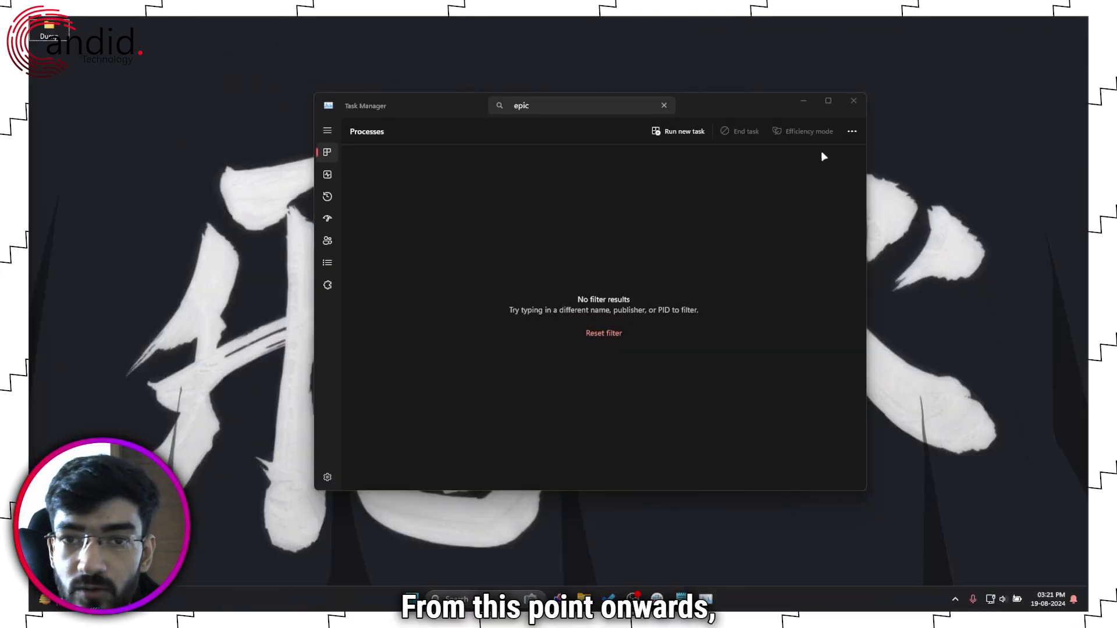
left_click(853, 101)
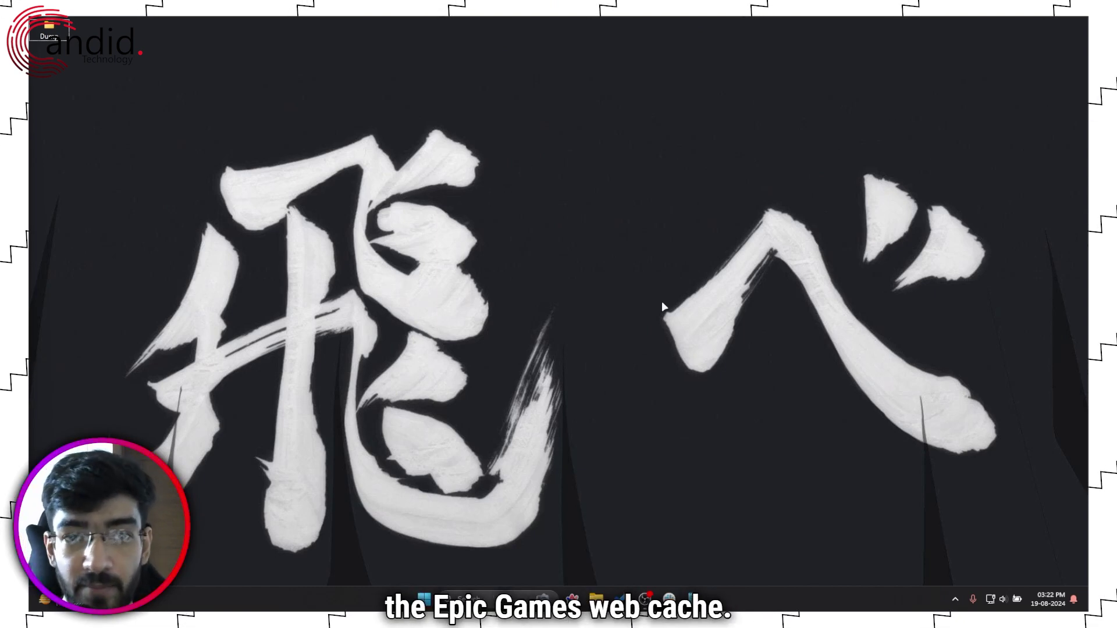
Open the local application data folder by running %localappdata% from the Run prompt
key("super+r")
left_click_drag(136, 482, 593, 211)
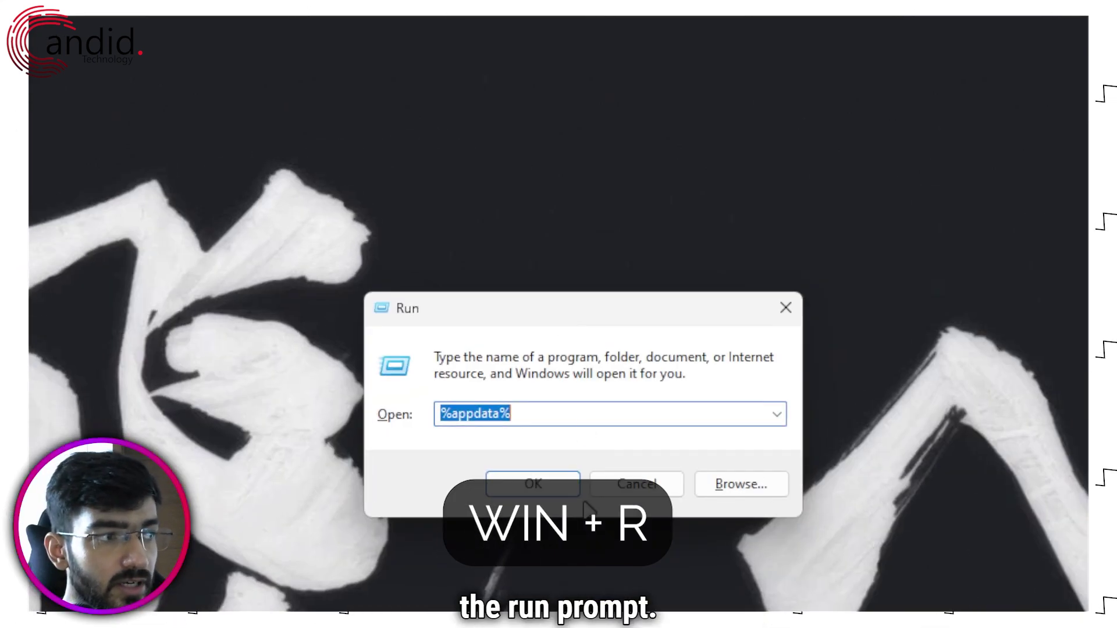
left_click(602, 256)
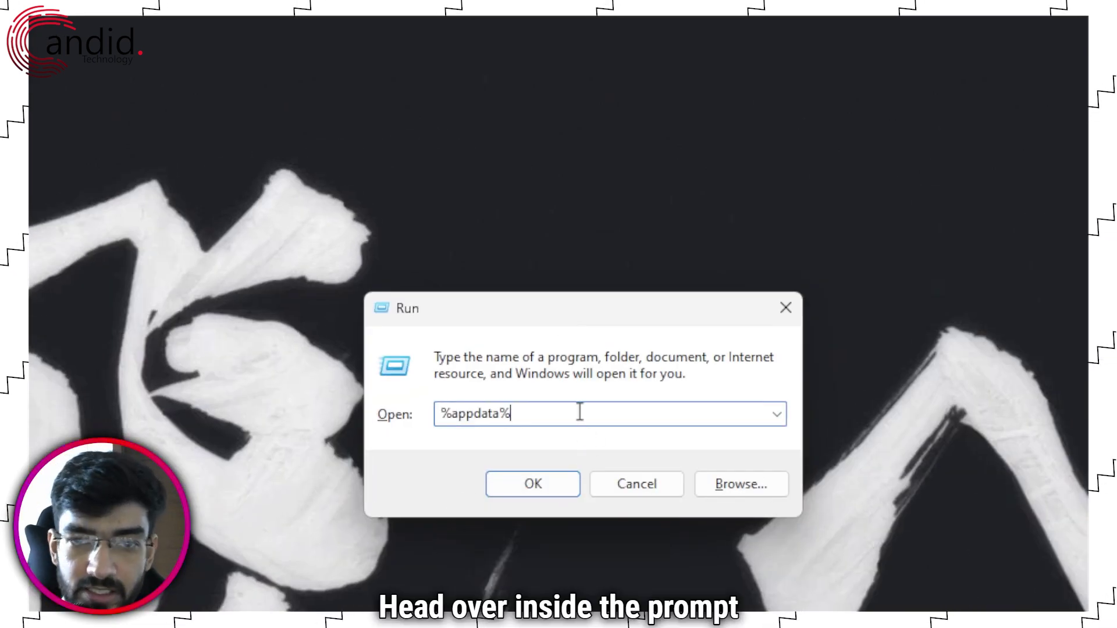
key("Left")
key("Left")
key("Left")
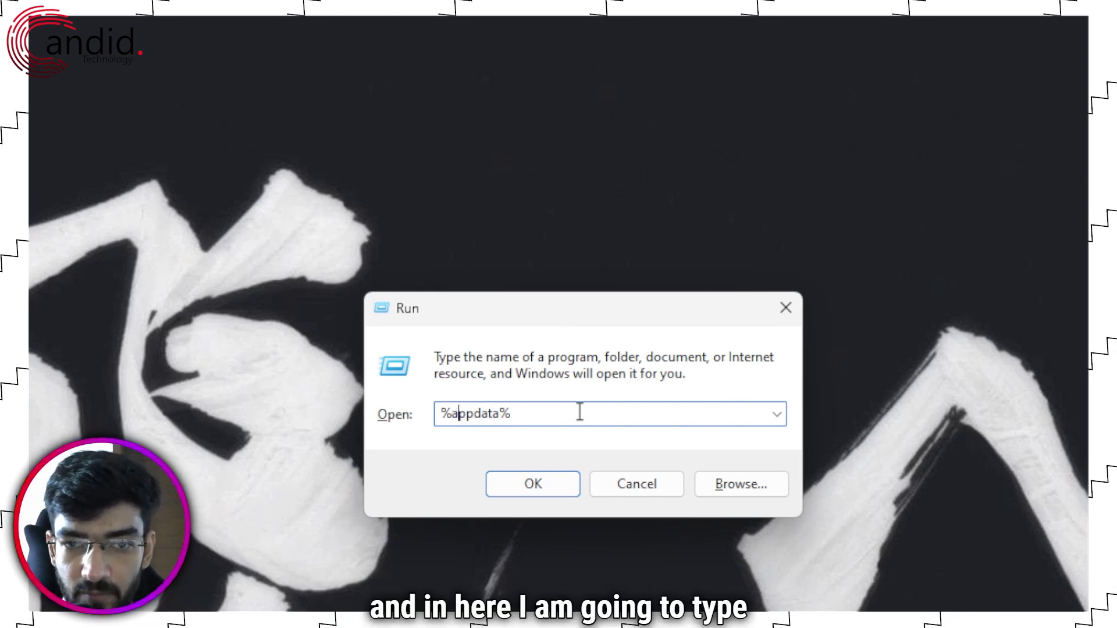
type("local")
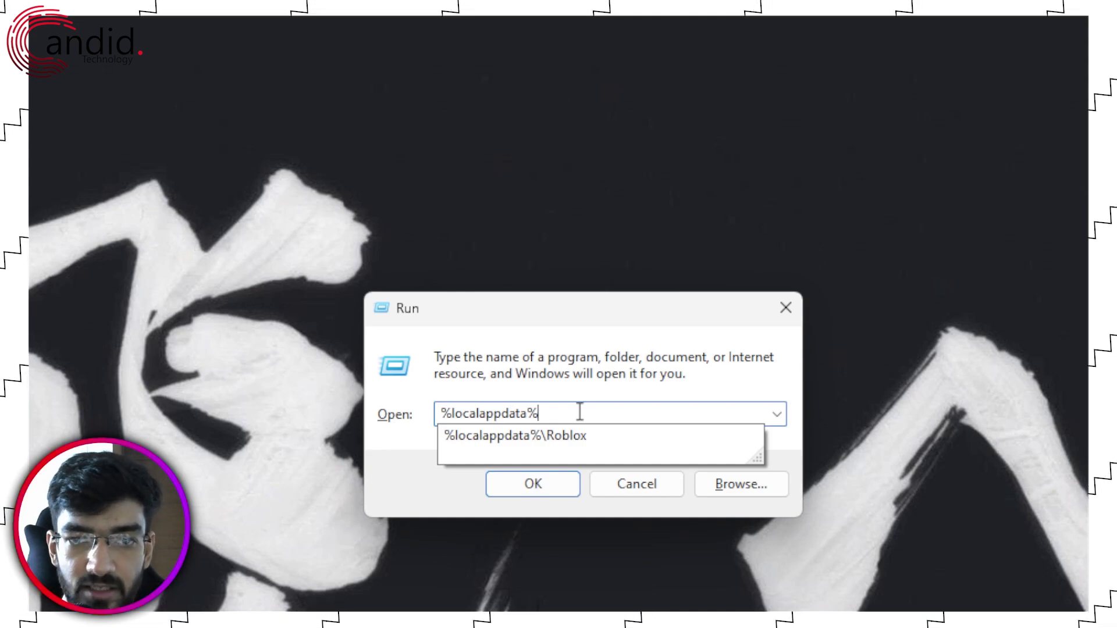
key("Return")
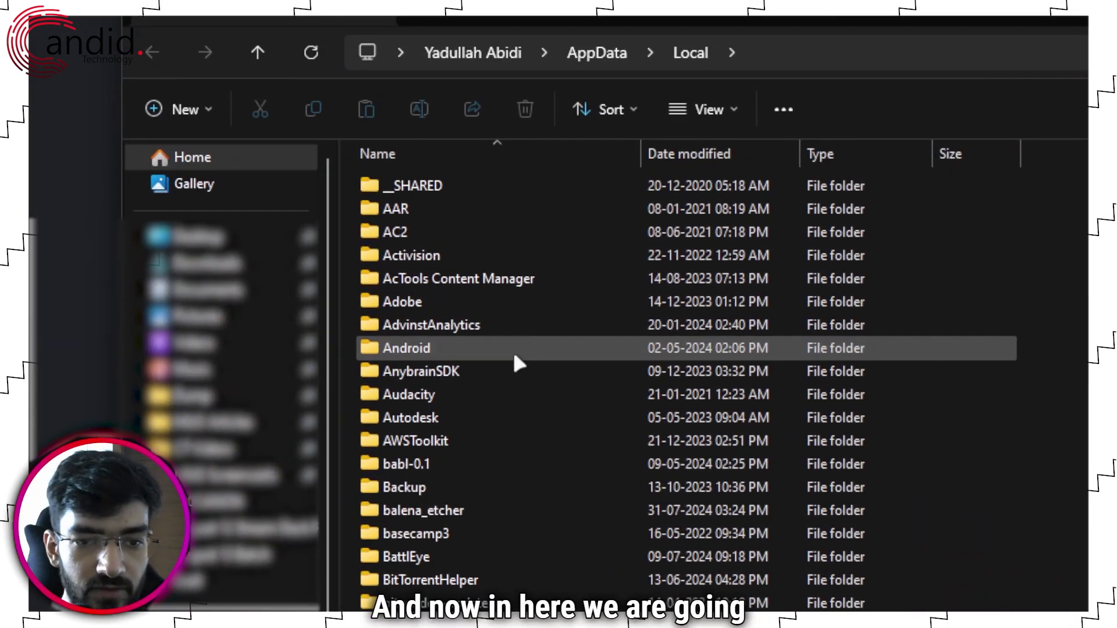
Find the EpicGamesLauncher folder and open its Saved subfolder
scroll(514, 357, "down", 10)
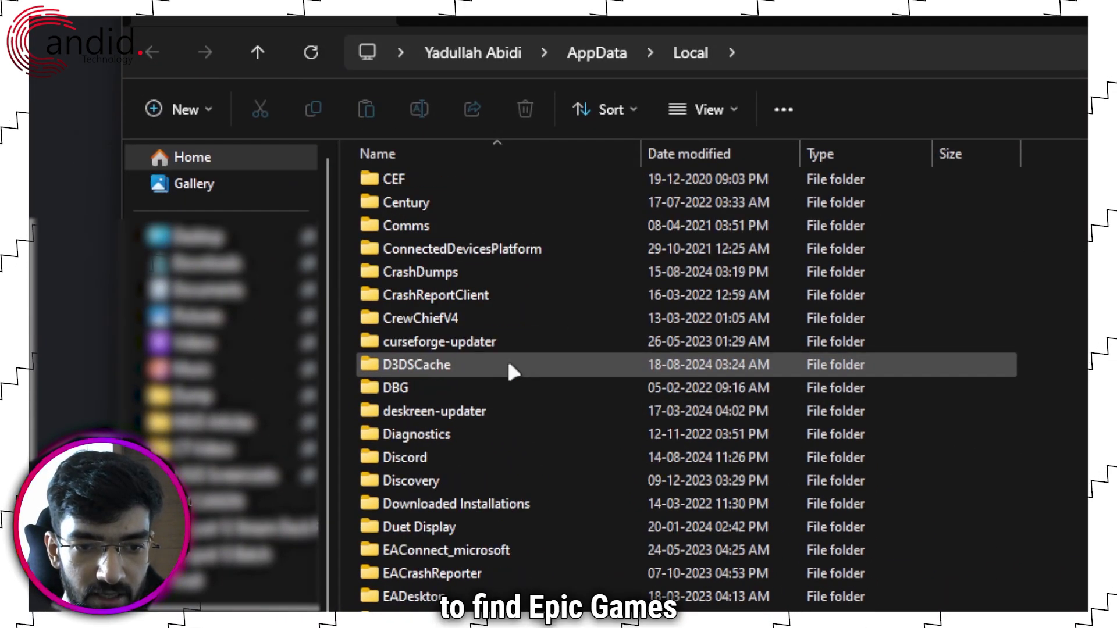
scroll(508, 363, "down", 1)
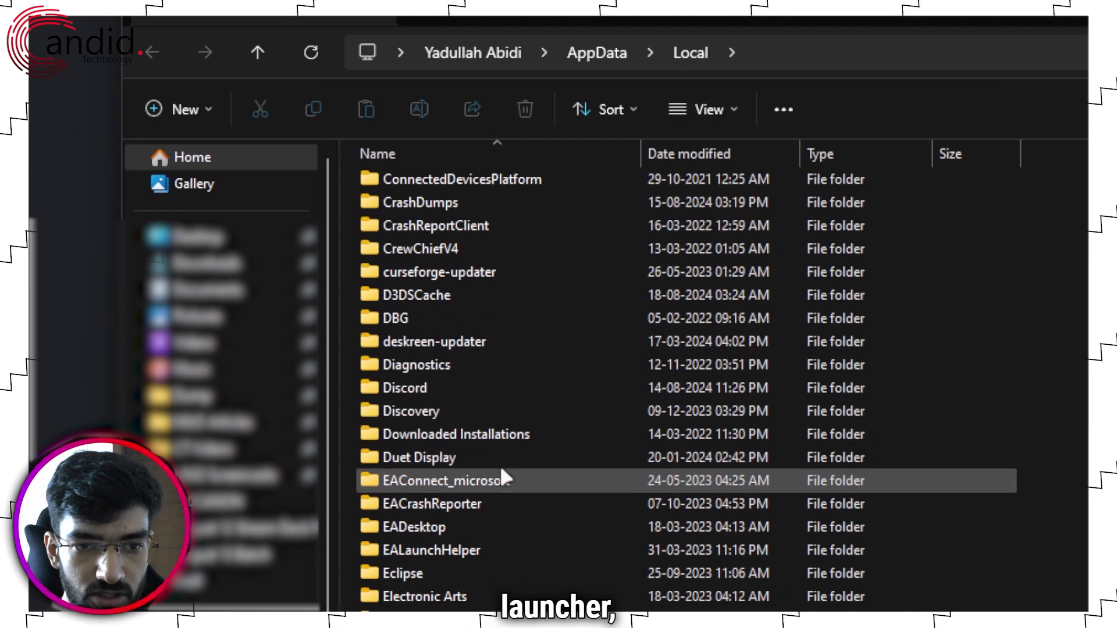
scroll(502, 471, "down", 1)
scroll(503, 476, "down", 2)
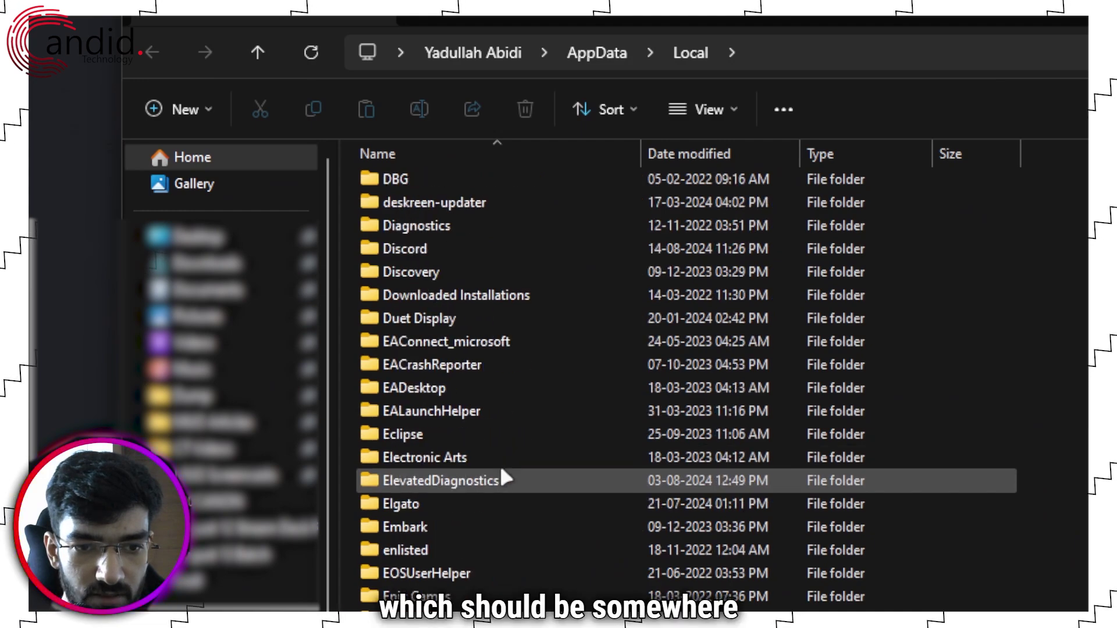
left_click(478, 552)
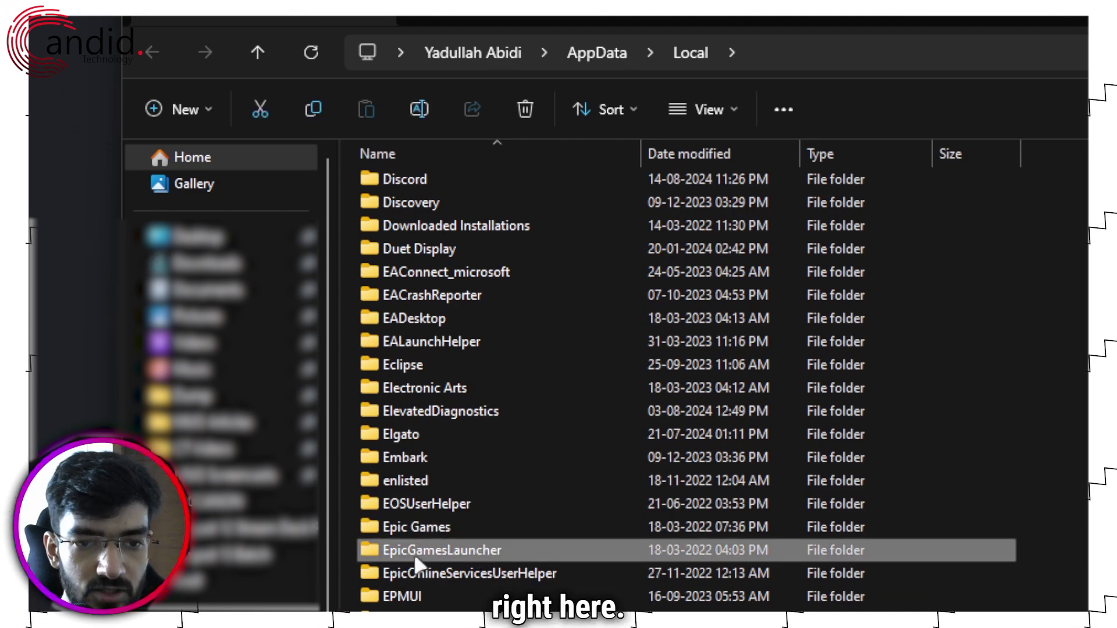
scroll(487, 549, "down", 1)
scroll(489, 547, "down", 1)
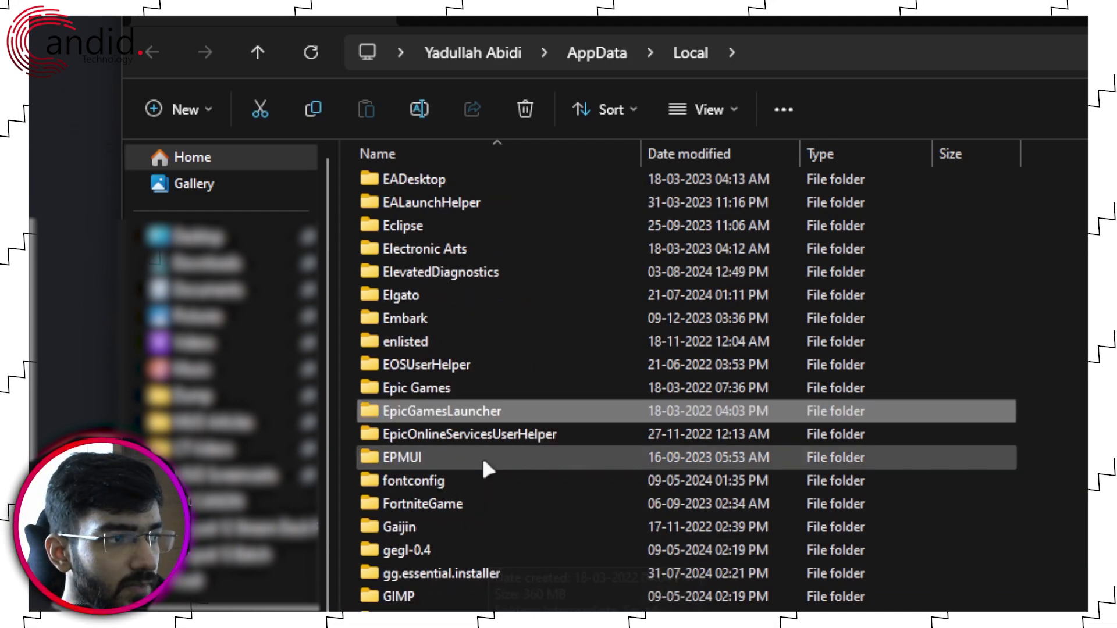
double_click(497, 414)
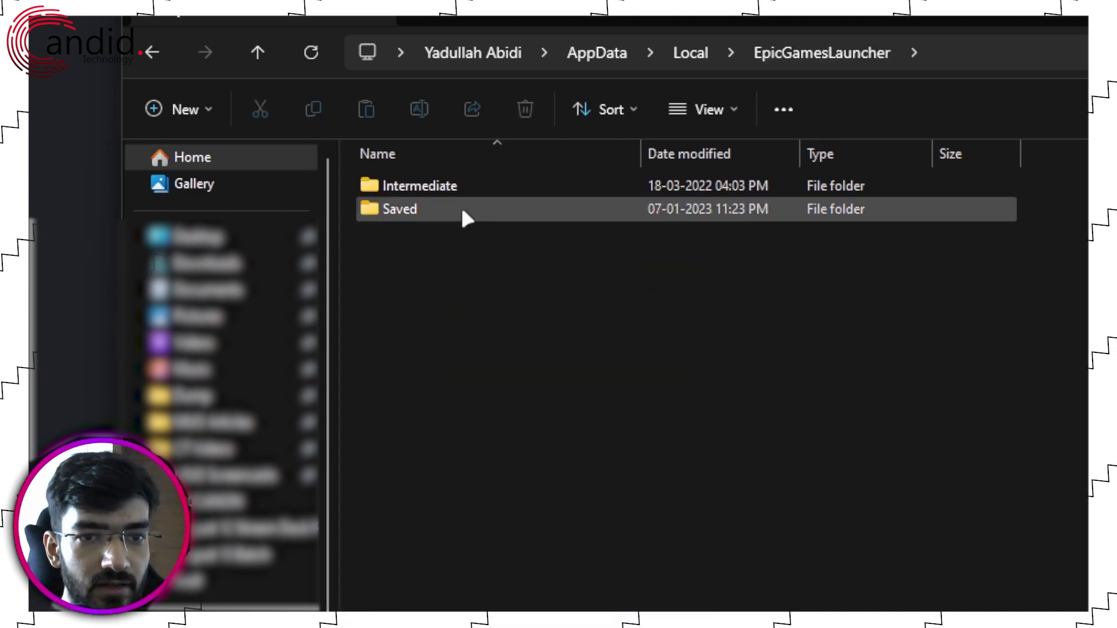
double_click(460, 208)
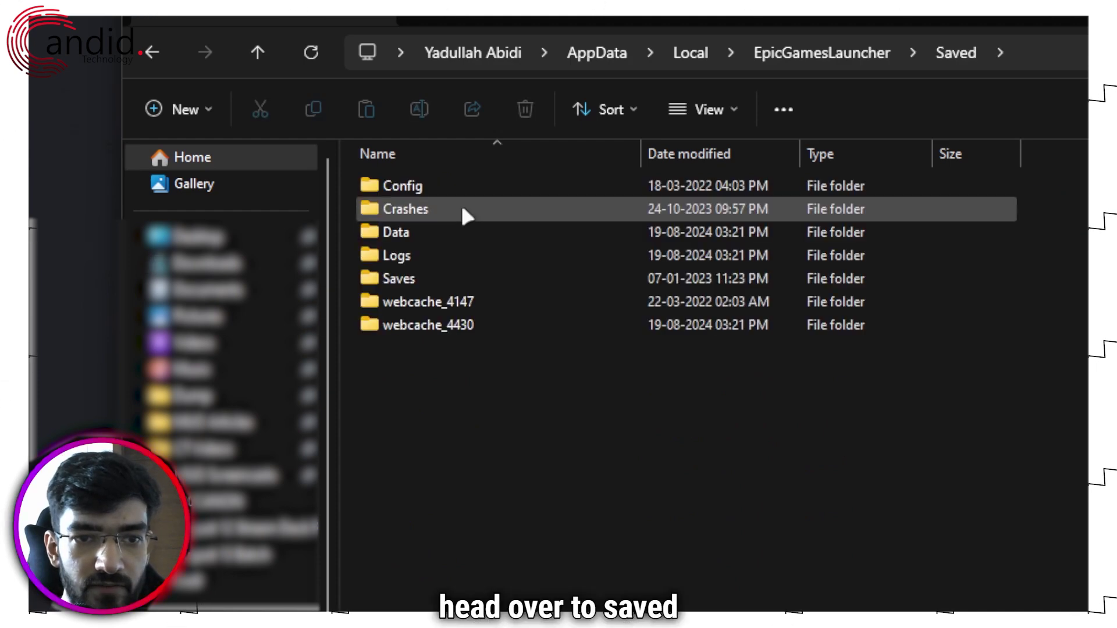
Select both web cache folders, webcache_4147 and webcache_4430
left_click(463, 302)
left_click(473, 329)
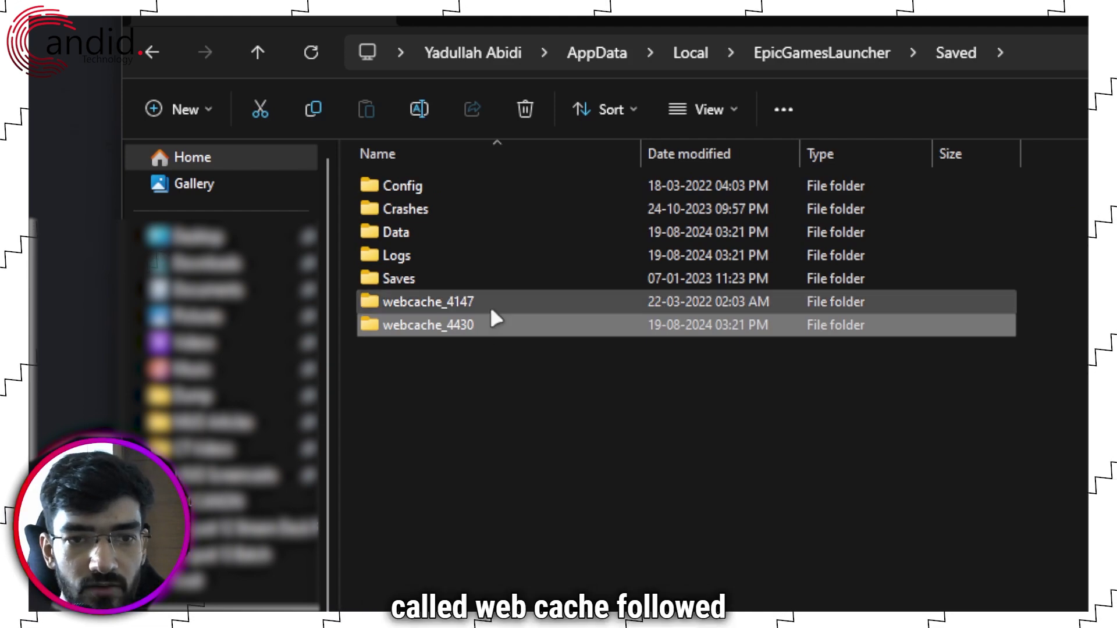
mouse_move(491, 312)
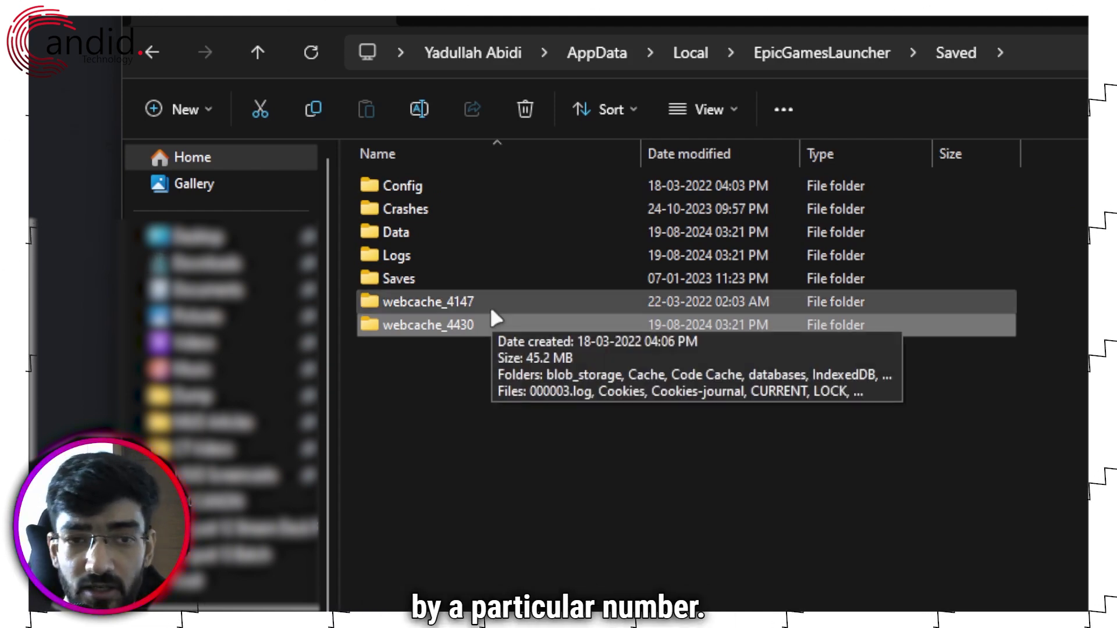
left_click_drag(549, 366, 387, 296)
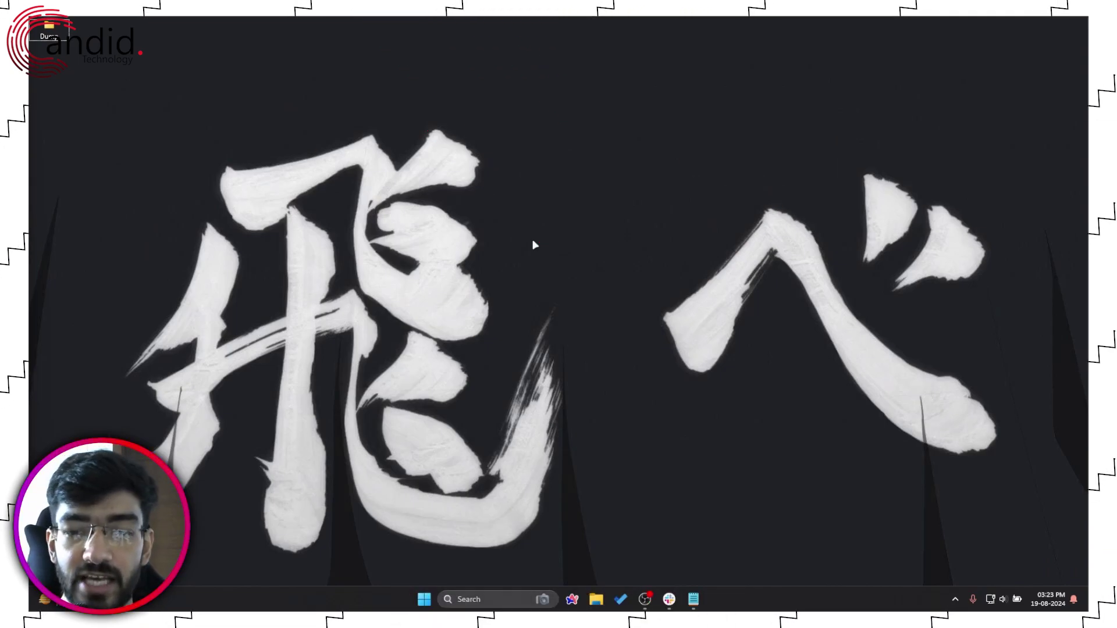
Search Windows for "epic" and open the folder holding the Epic Games Launcher shortcut
key("super")
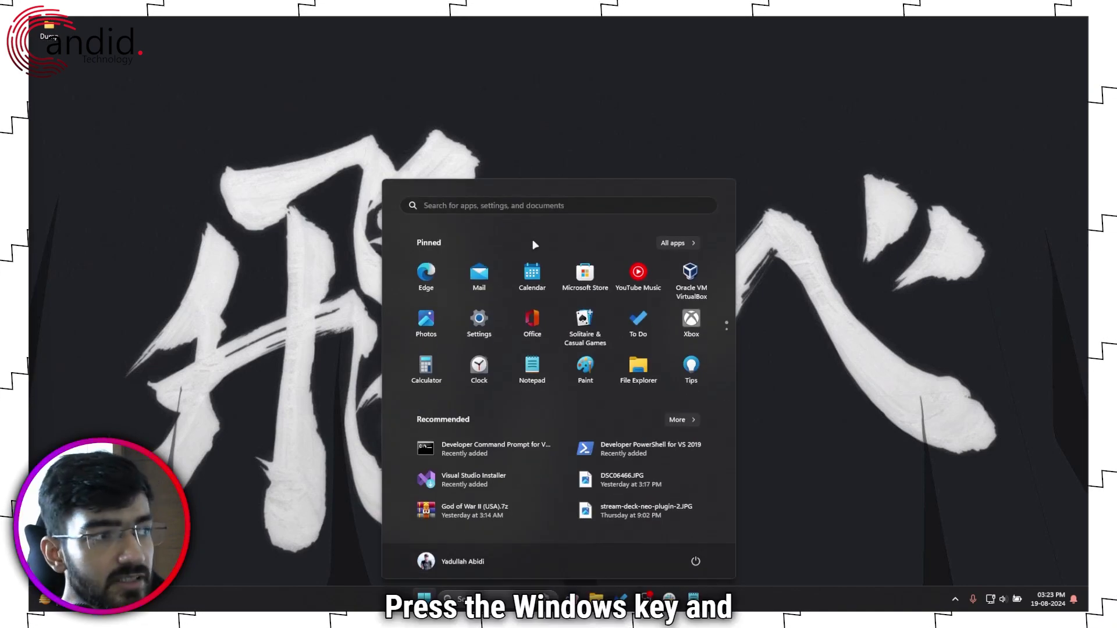
type("epic")
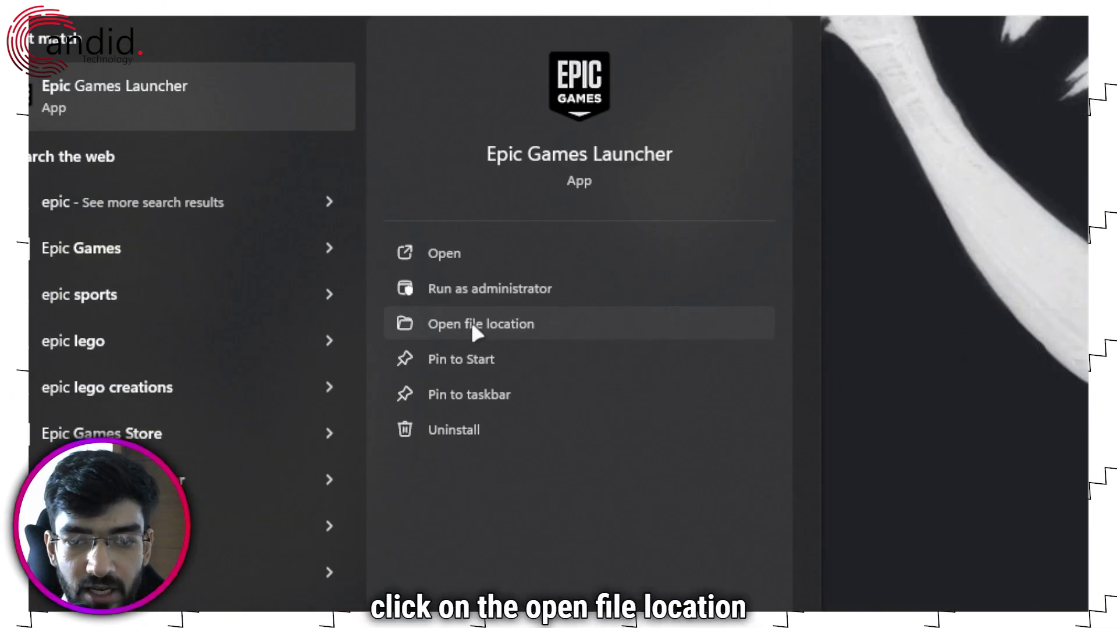
left_click(560, 319)
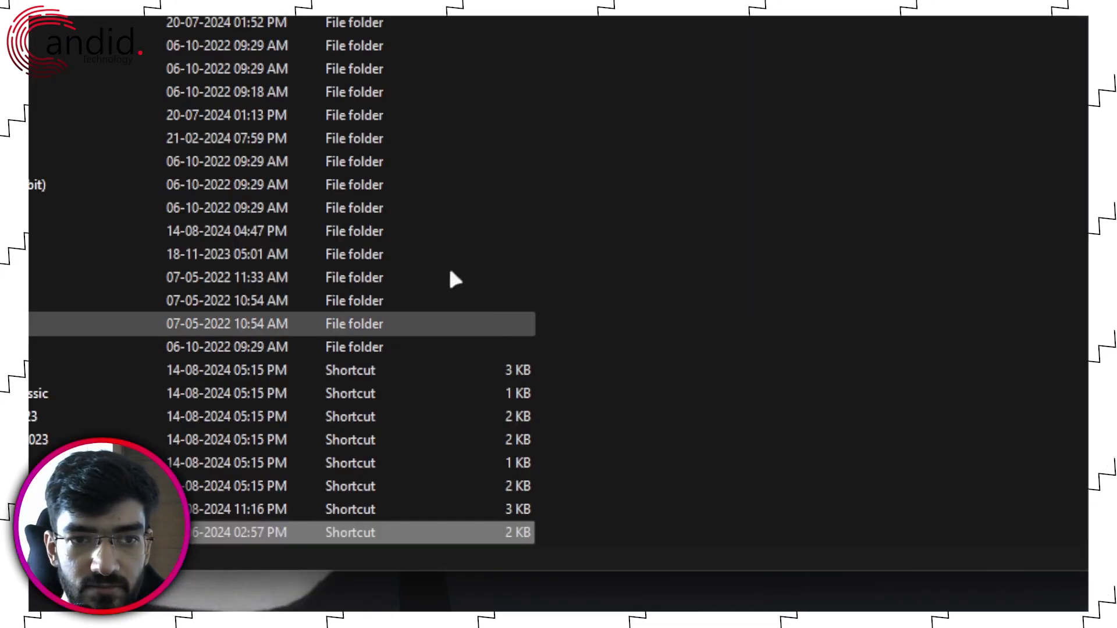
scroll(197, 242, "down", 3)
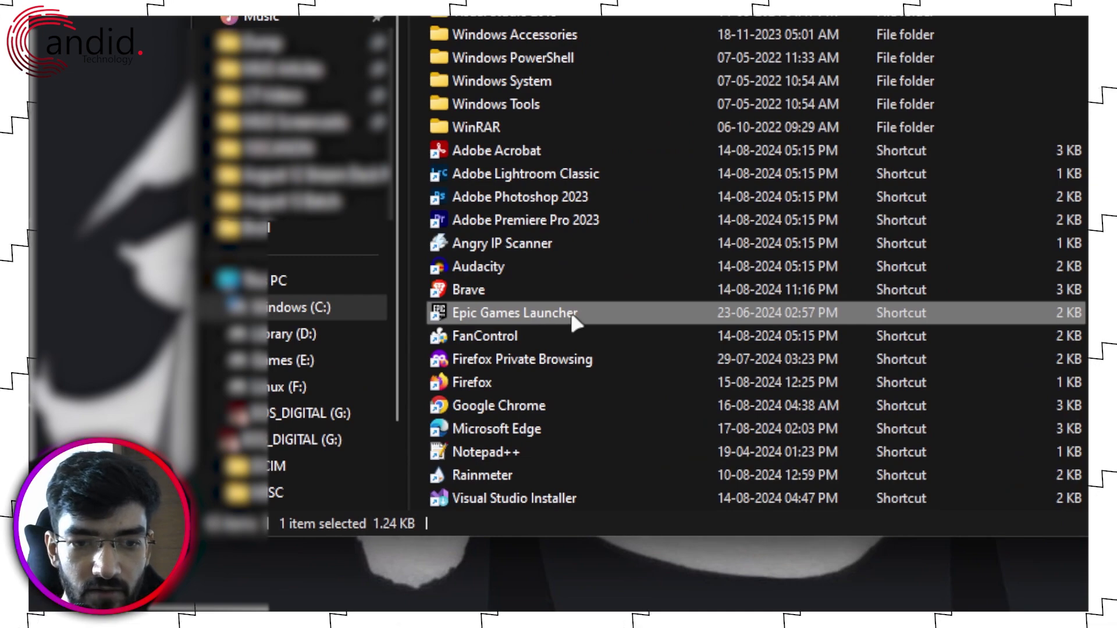
Open the file location that the Epic Games Launcher shortcut points to
right_click(570, 310)
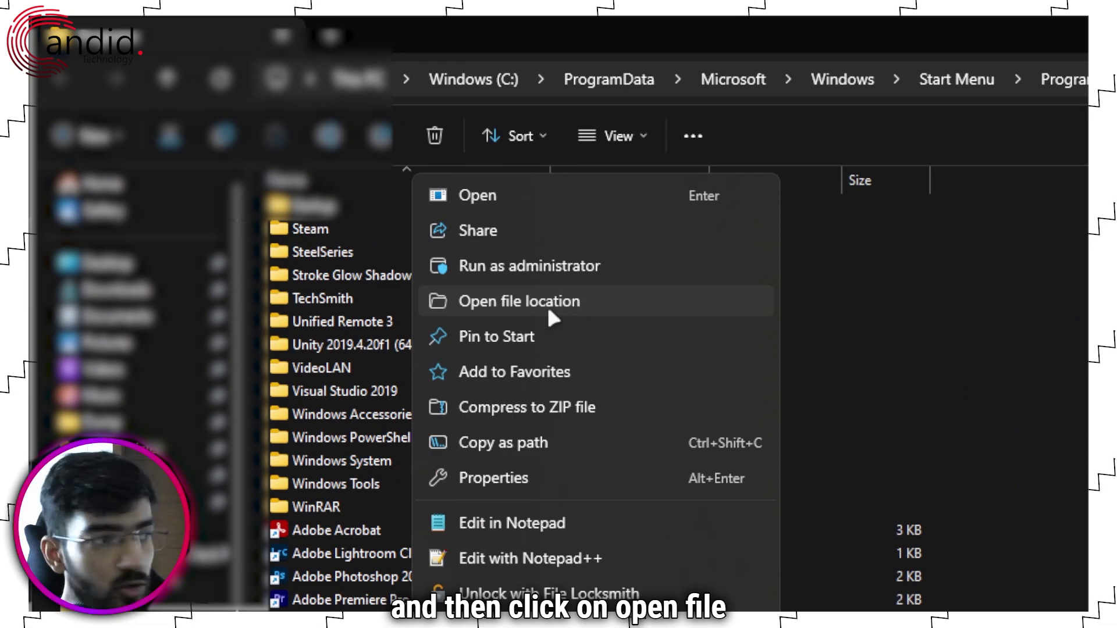
left_click(548, 308)
scroll(483, 533, "down", 2)
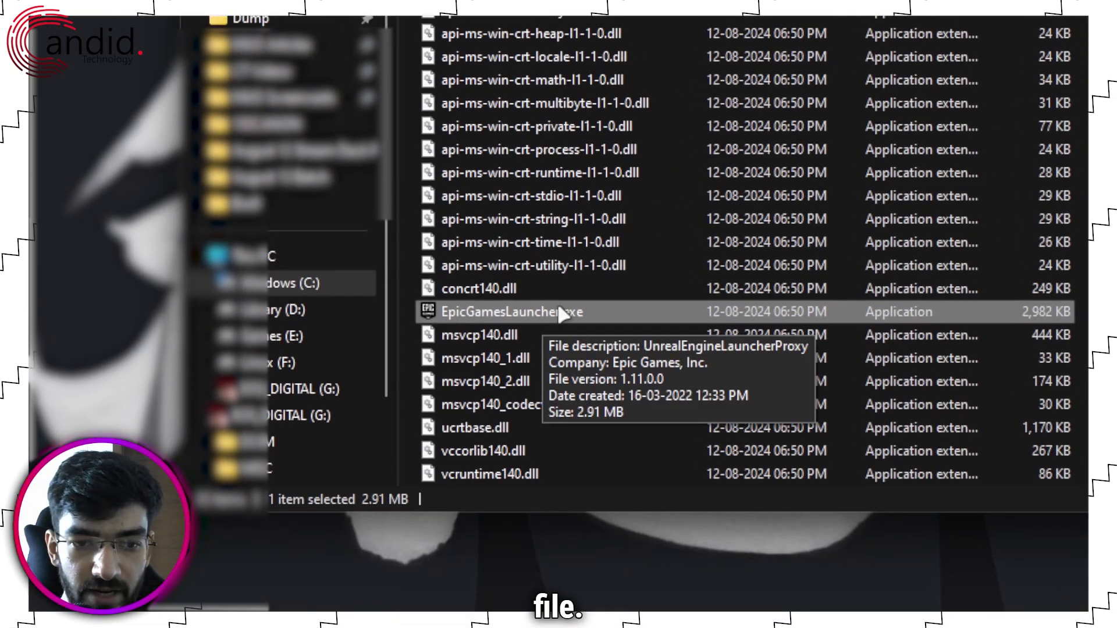
In the compatibility properties of EpicGamesLauncher.exe, disable fullscreen optimizations, enable running as an administrator, and apply the settings
right_click(558, 310)
left_click(670, 88)
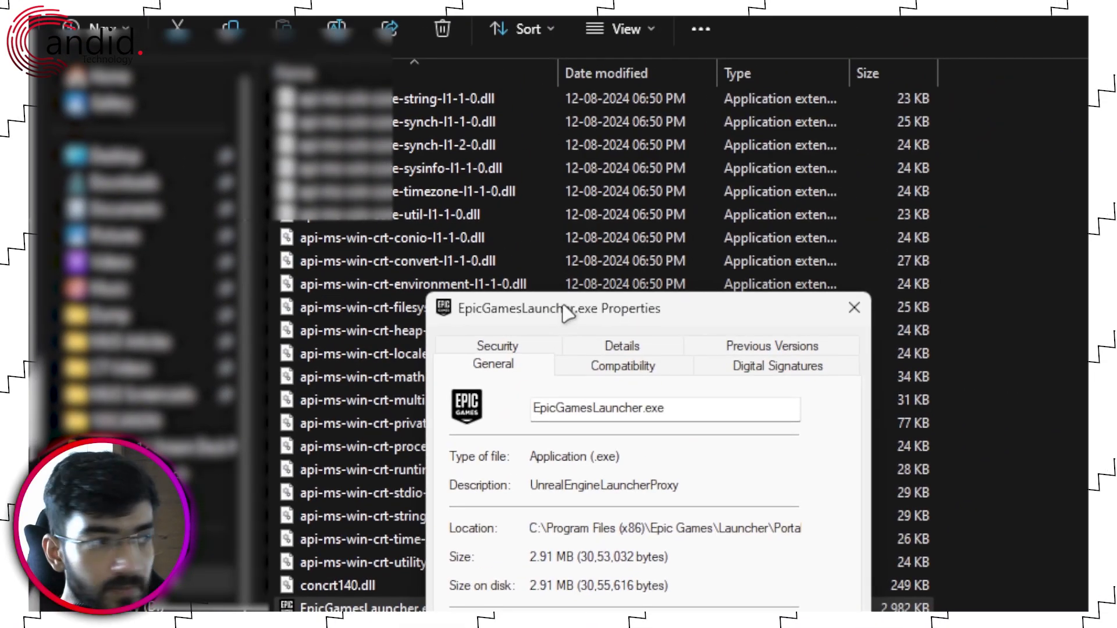
left_click_drag(563, 354, 550, 227)
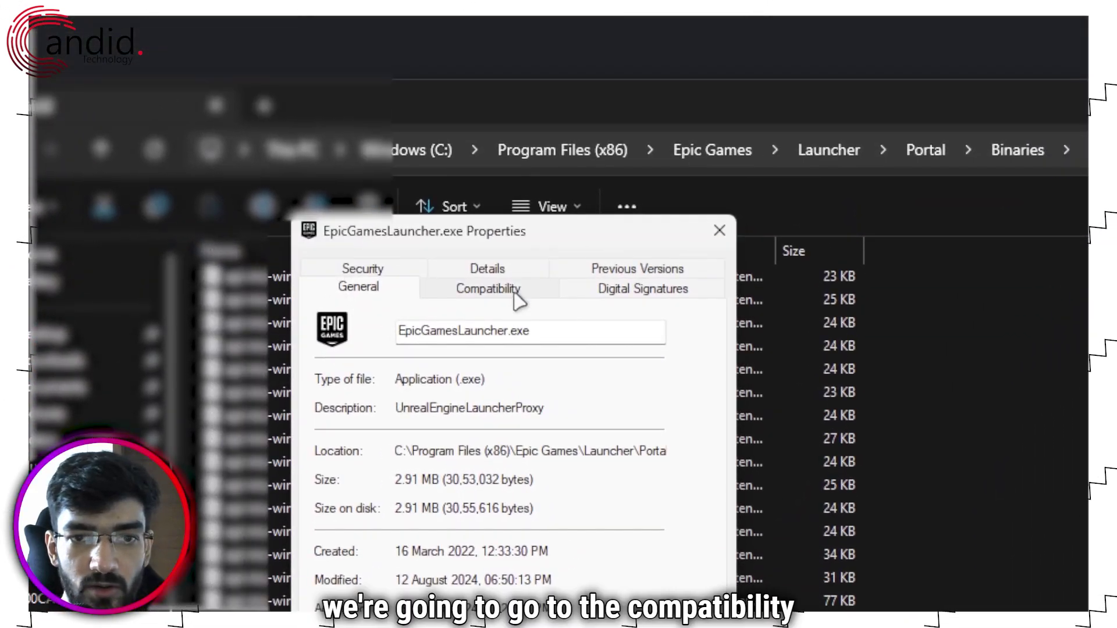
left_click(515, 294)
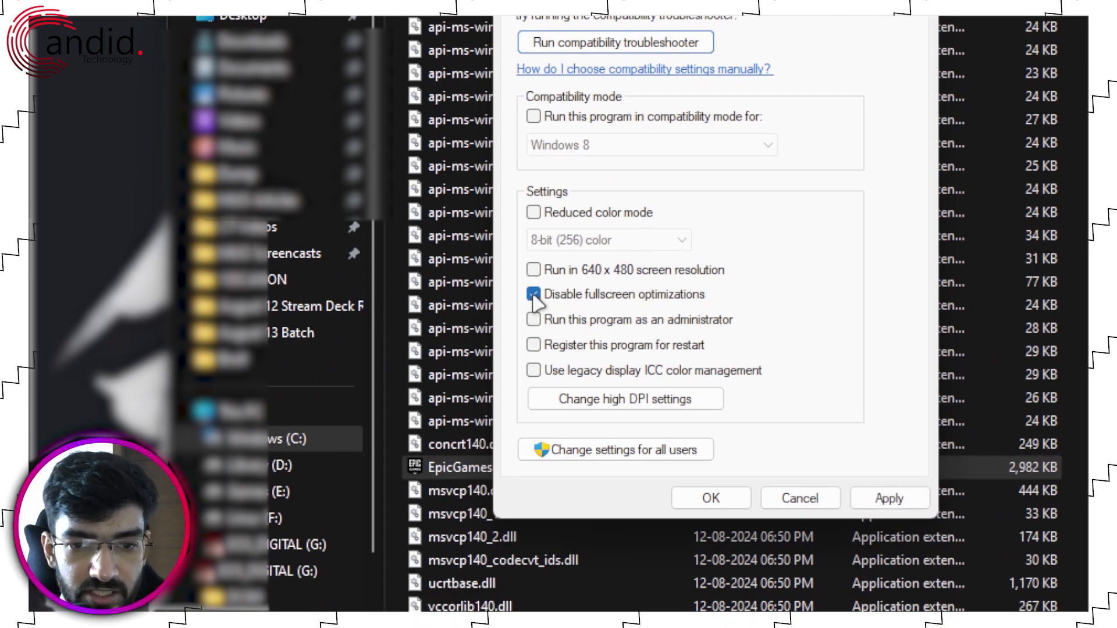
left_click(533, 320)
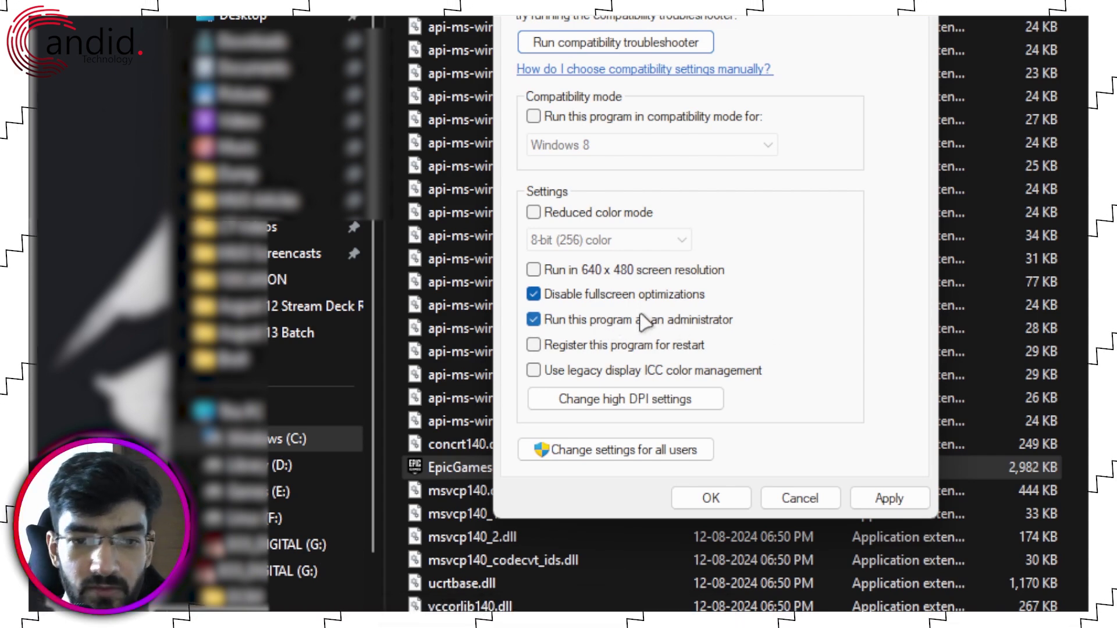
left_click(876, 501)
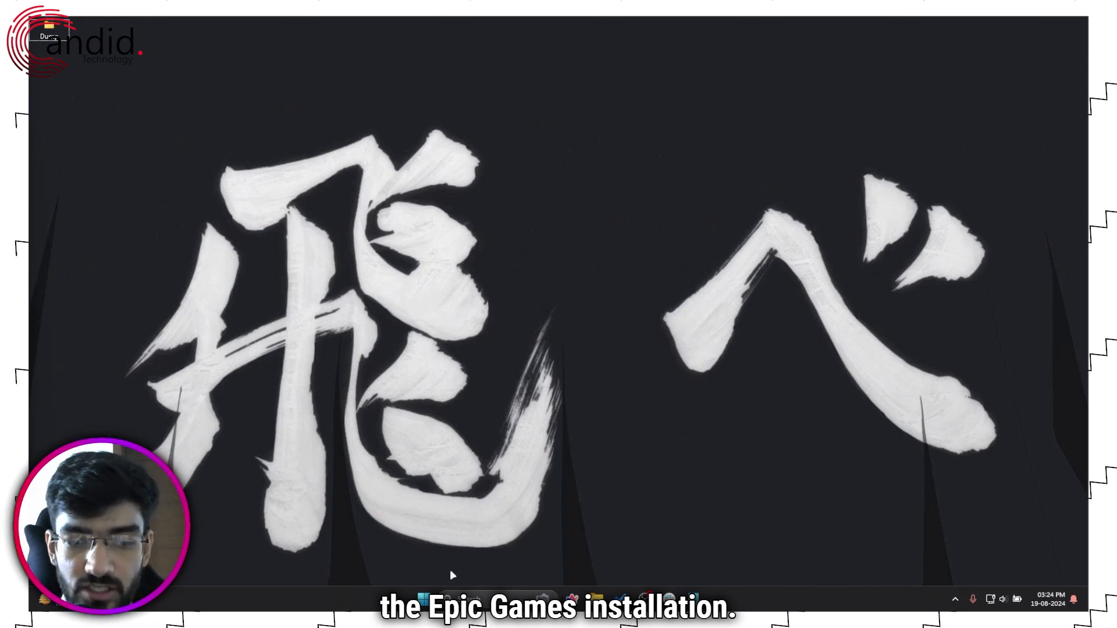
Search Windows for "control", open Control Panel and go to Programs and Features
key("super+s")
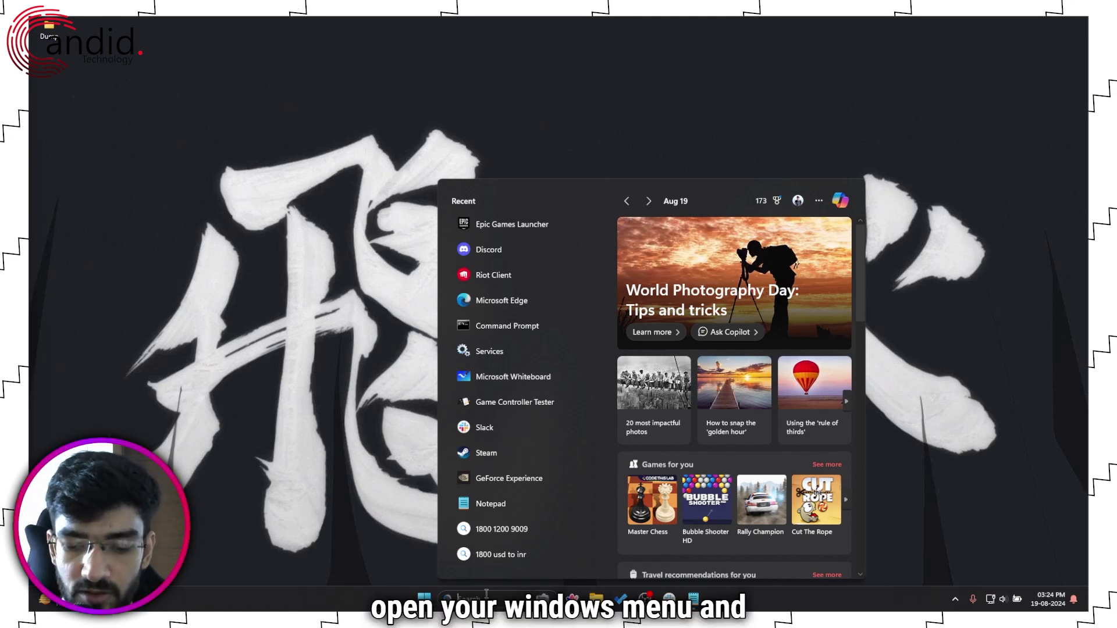
type("control")
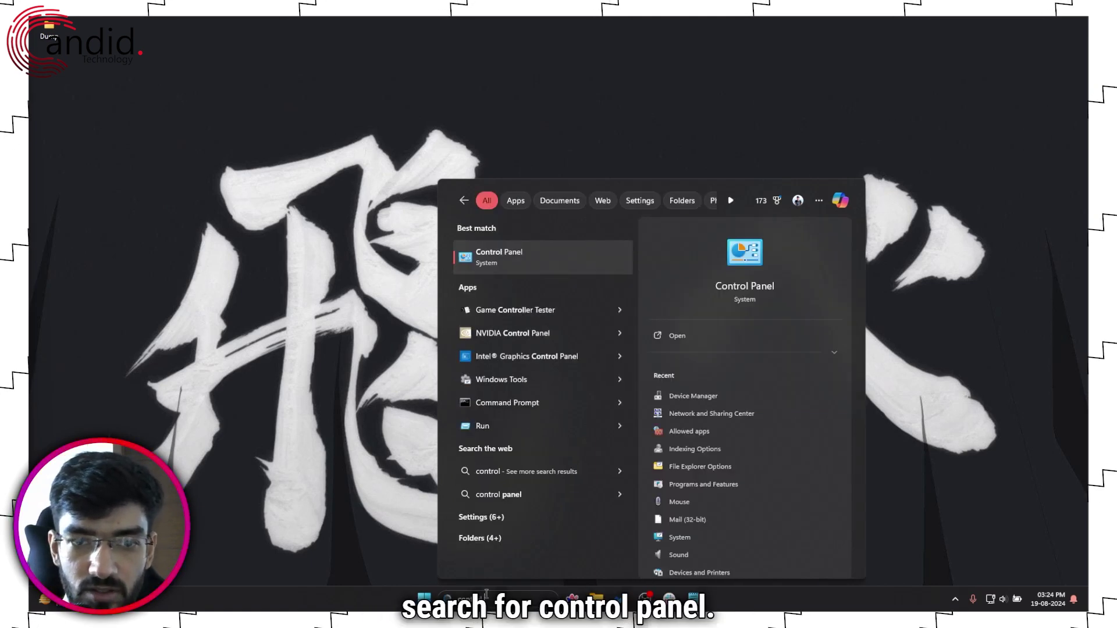
left_click(546, 255)
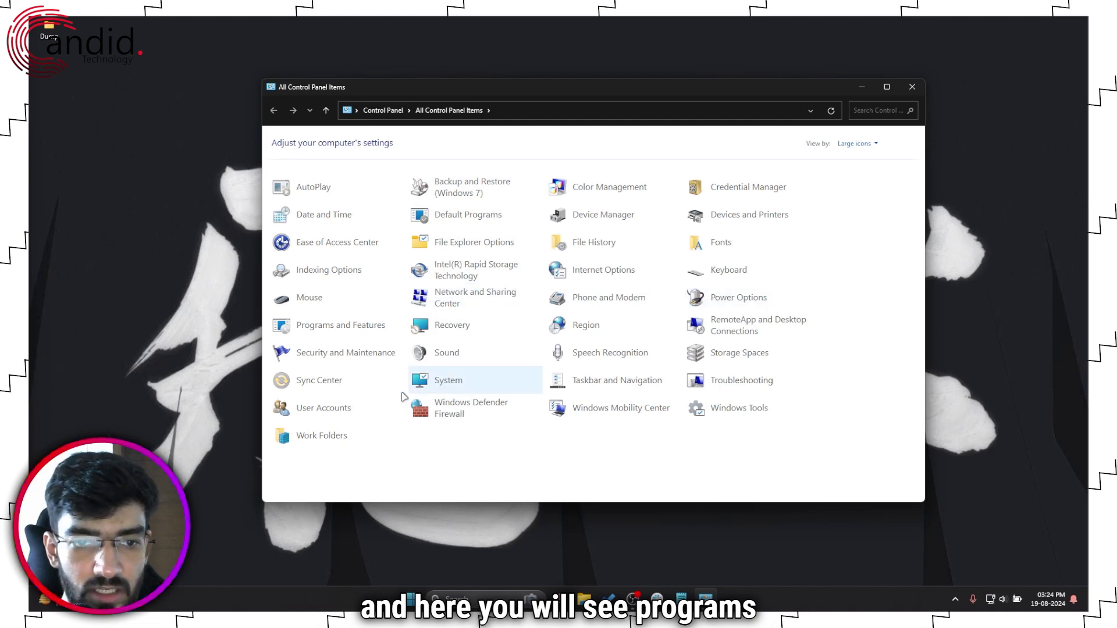
left_click(339, 326)
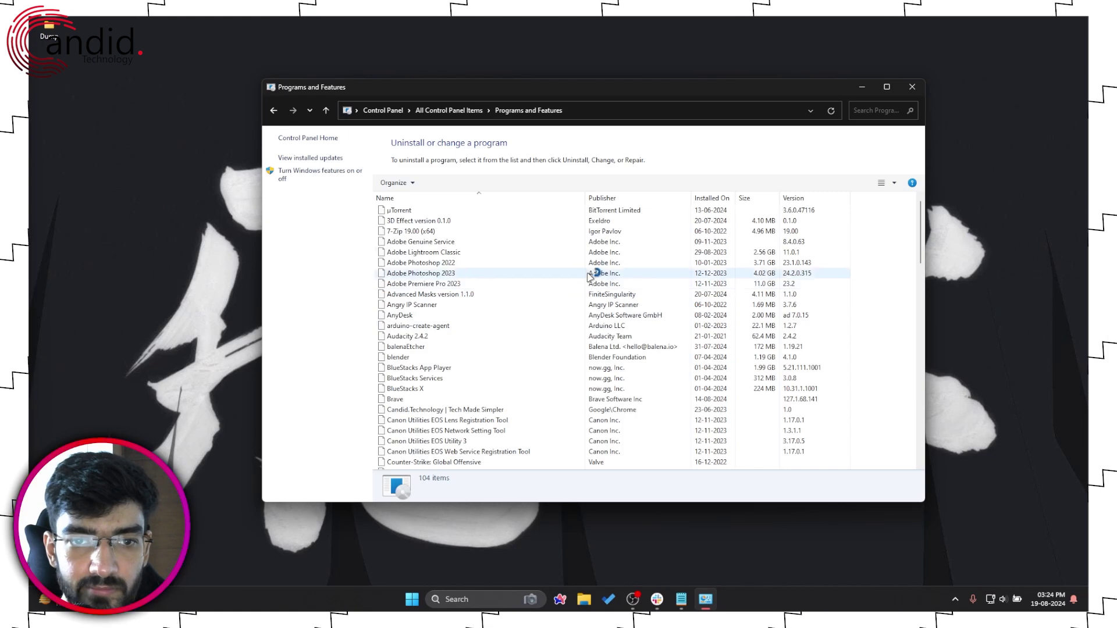
Find Epic Games Launcher in the list of installed programs and start repairing its installation
left_click(465, 242)
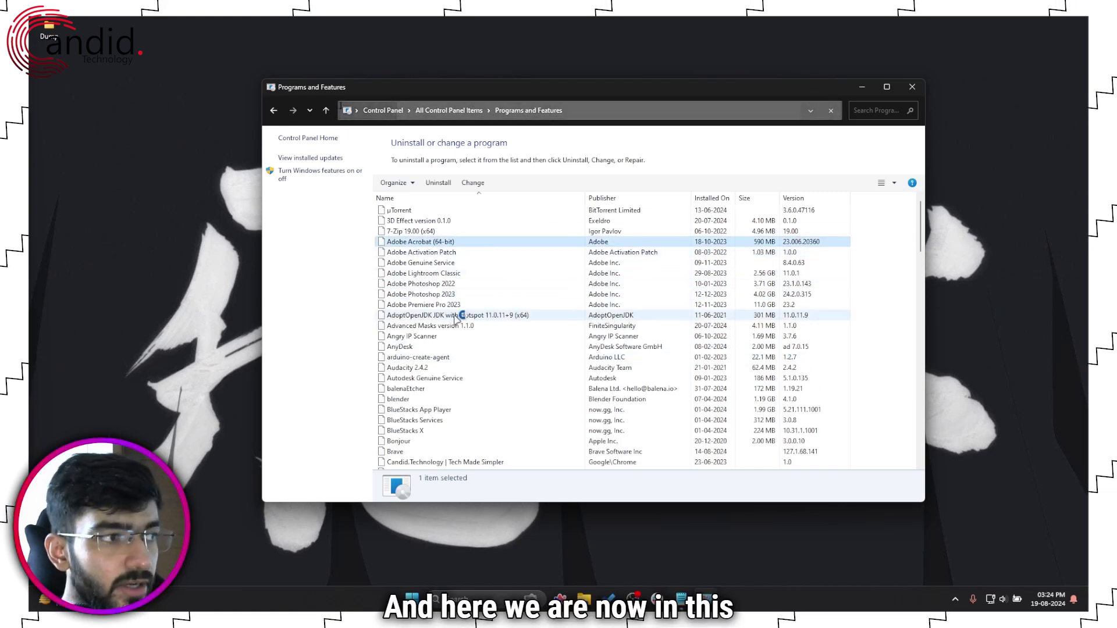
scroll(462, 283, "down", 7)
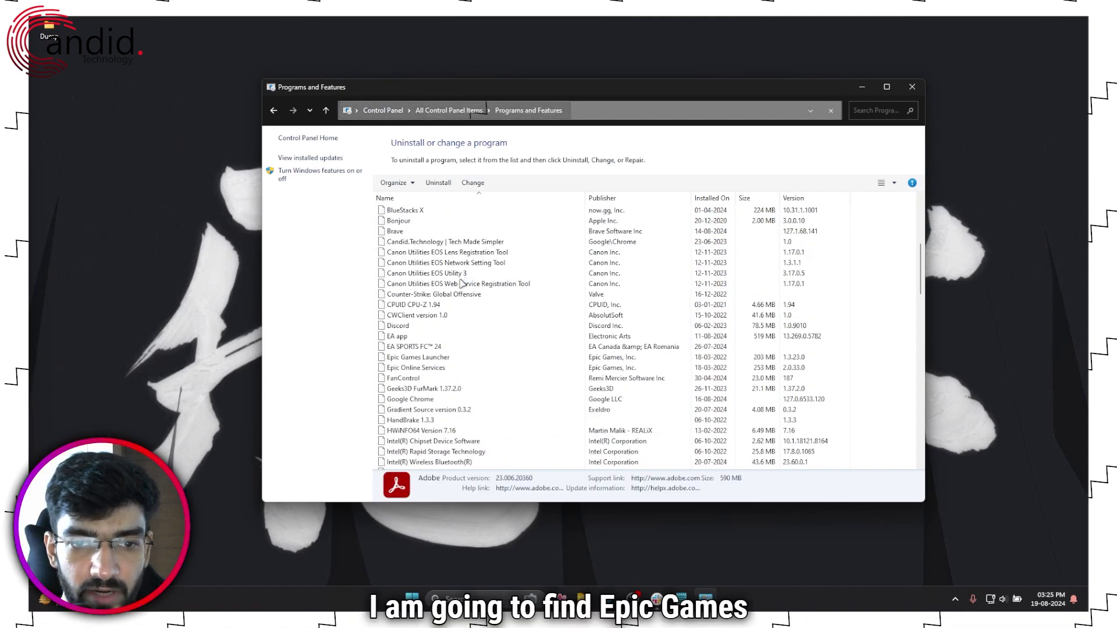
left_click(451, 379)
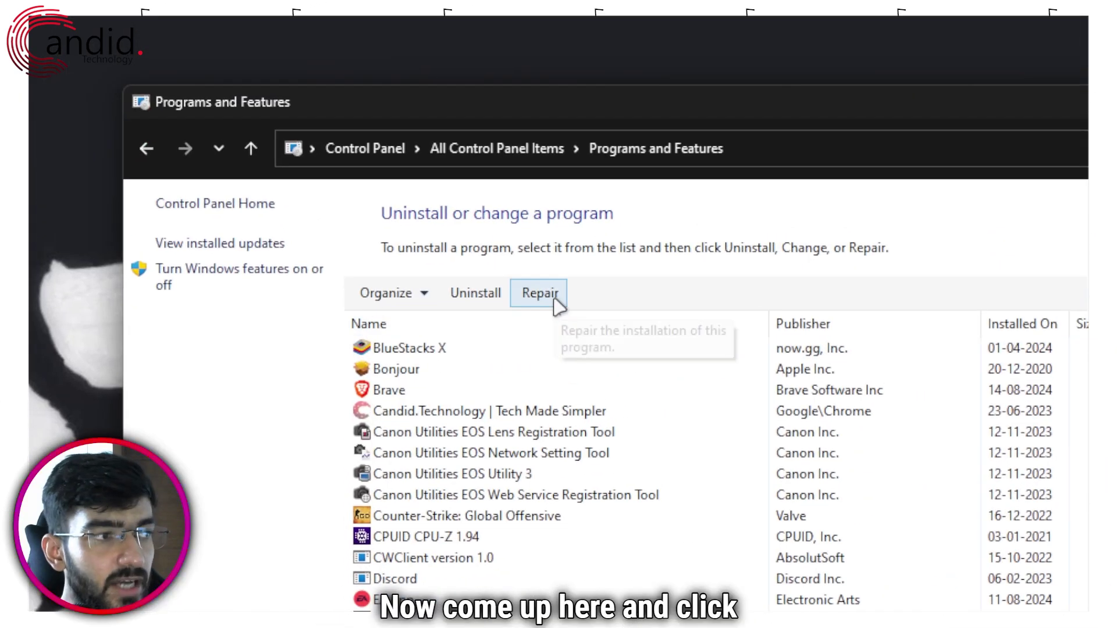
left_click(613, 0)
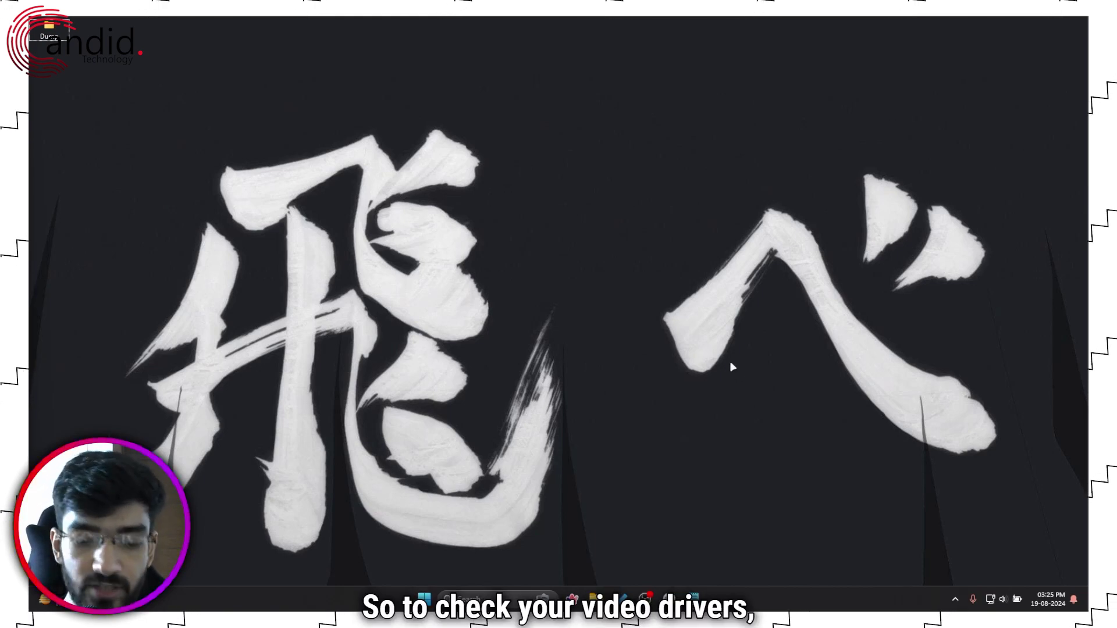
Search Windows for "nvidia" and open GeForce Experience
key("super")
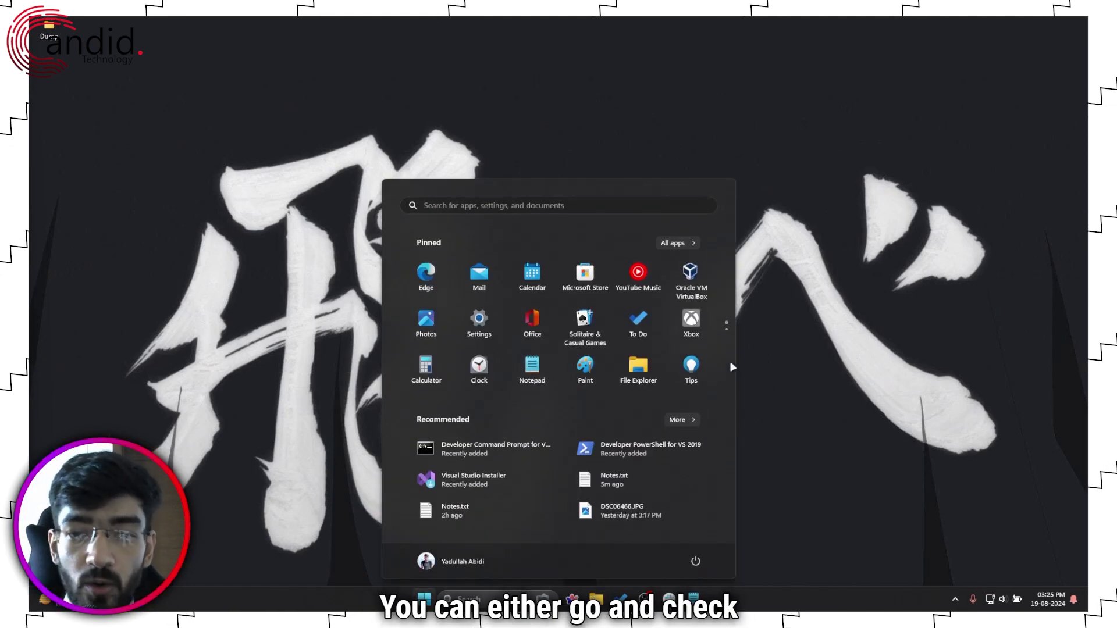
type("ni")
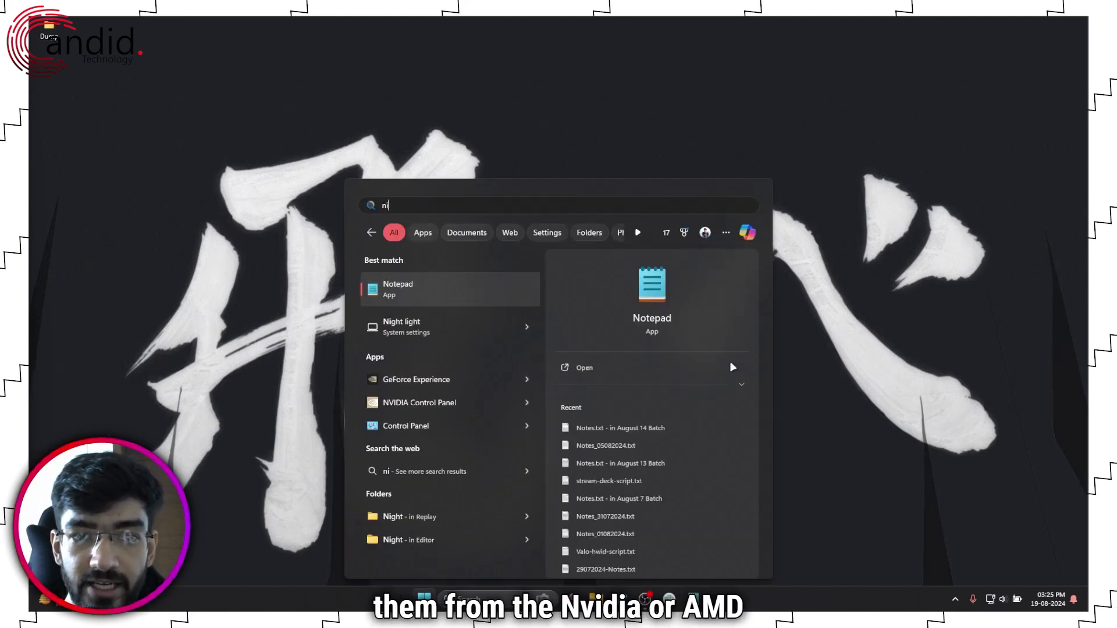
key("BackSpace")
type("vidia")
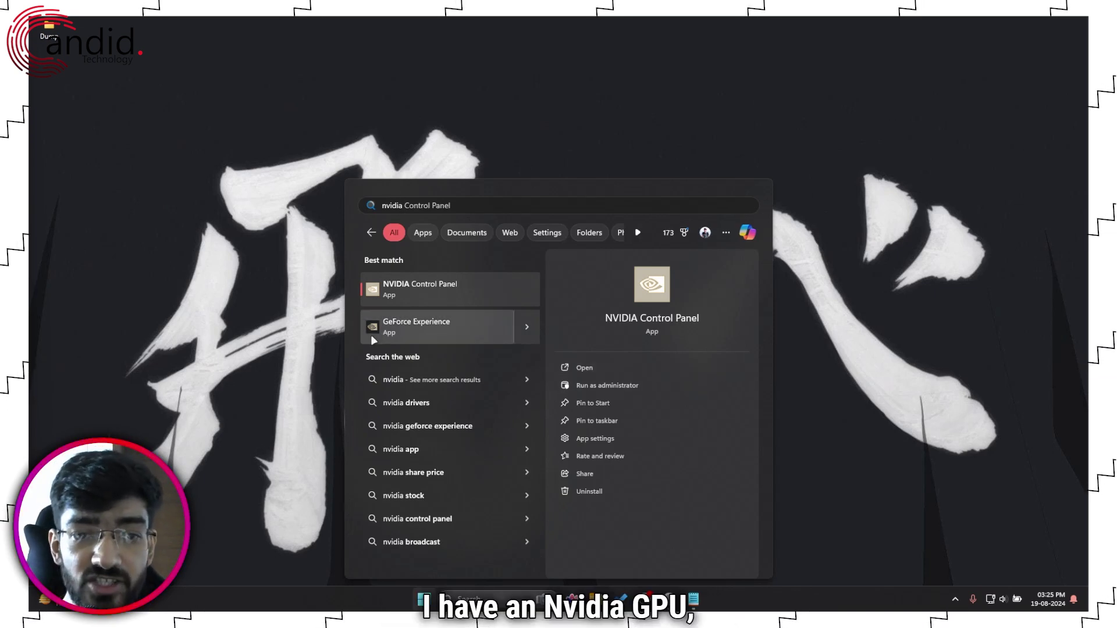
left_click(439, 331)
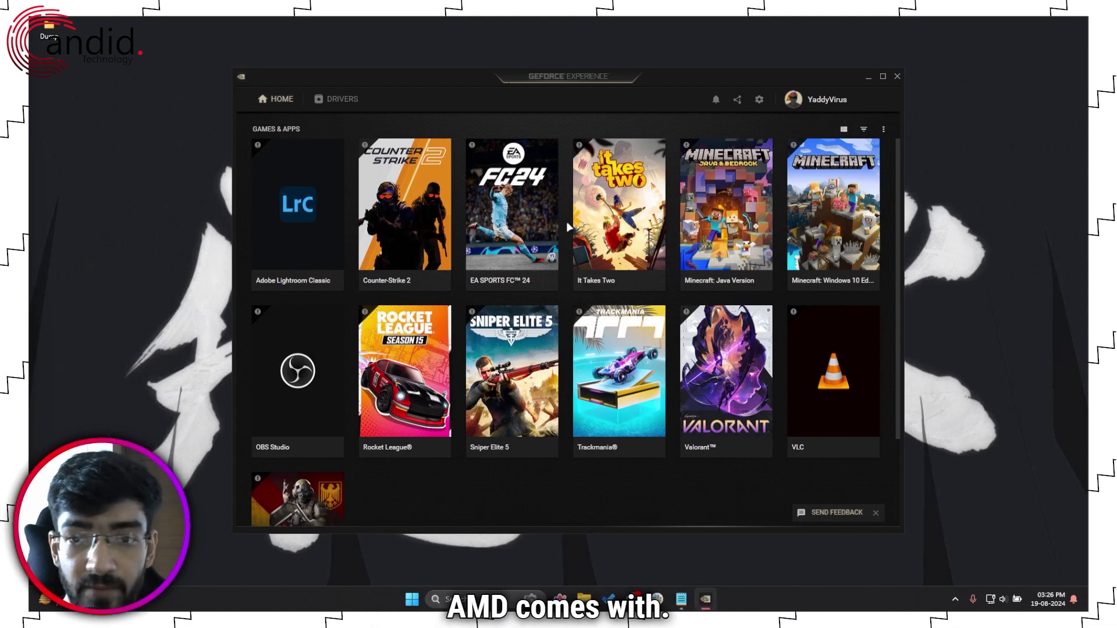
Check for graphics driver updates in GeForce Experience, dismiss the notification and close the program
left_click(353, 99)
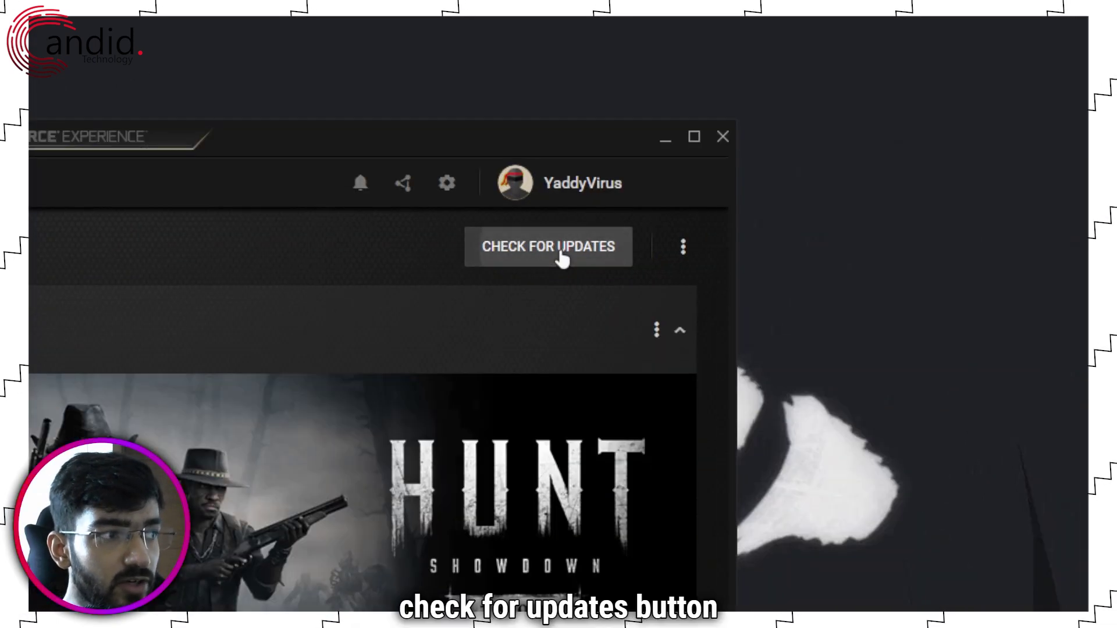
left_click(562, 259)
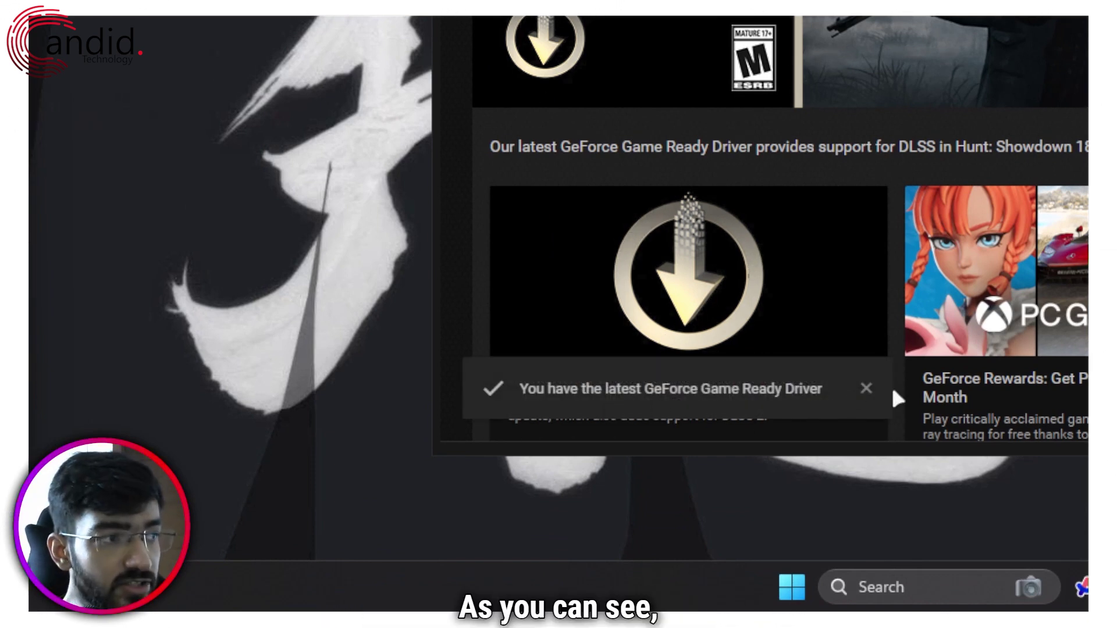
left_click(866, 388)
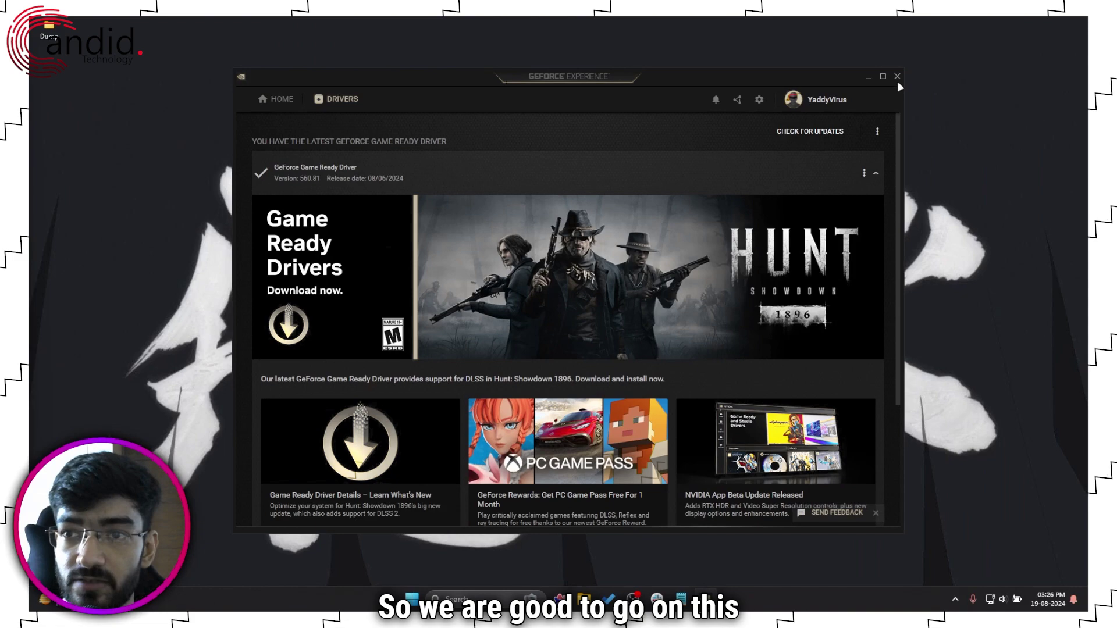
left_click(896, 79)
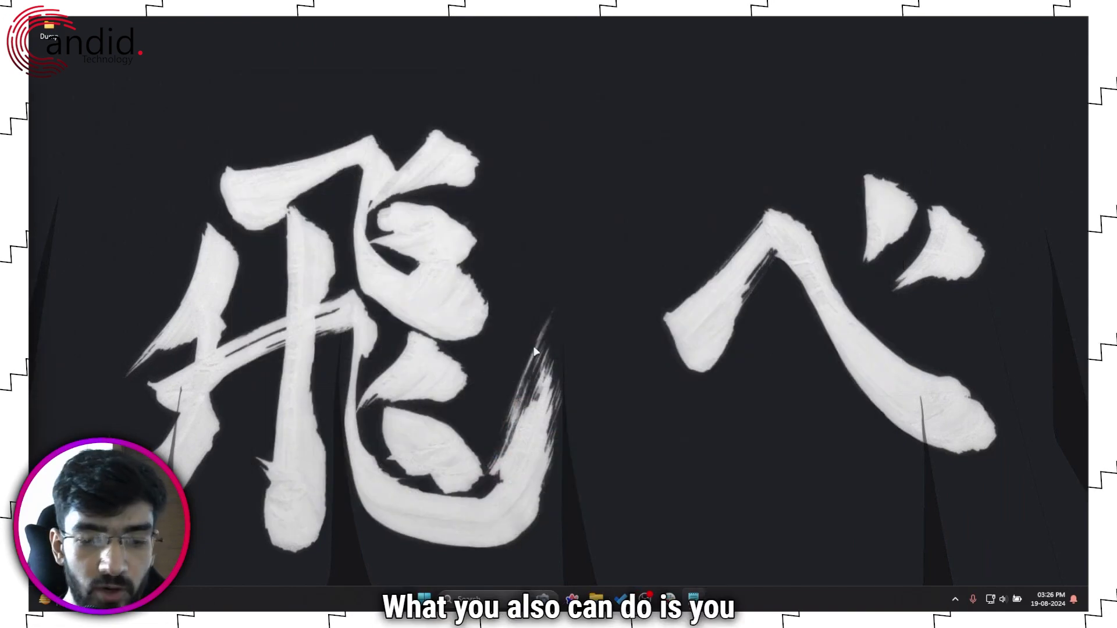
Open Device Manager, expand the Display adapters category and select each of its two graphics cards in turn
right_click(424, 599)
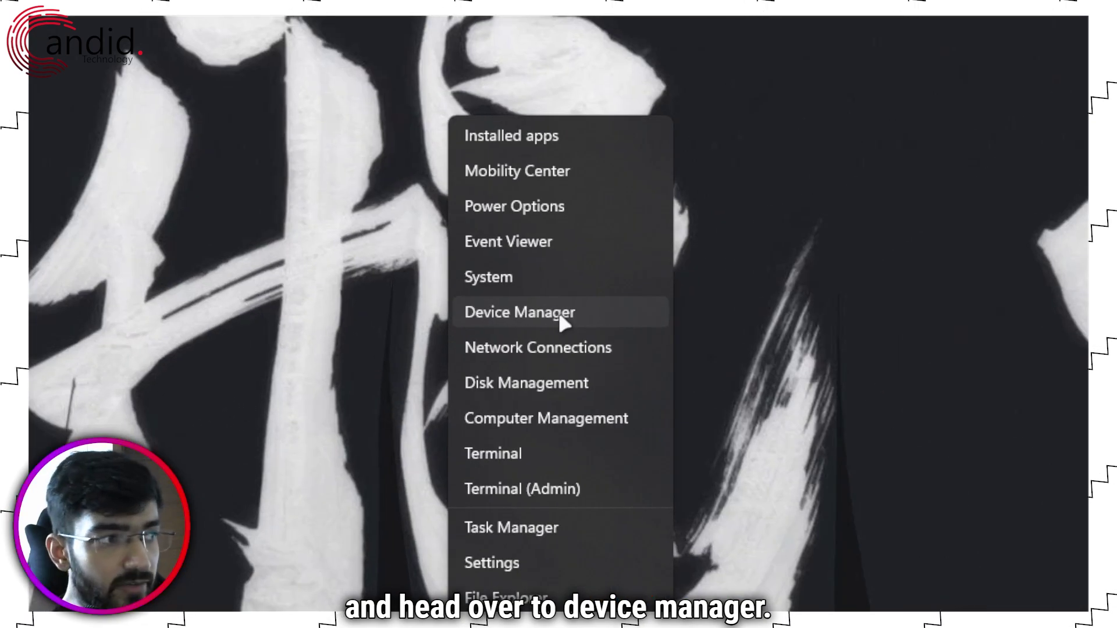
left_click(422, 353)
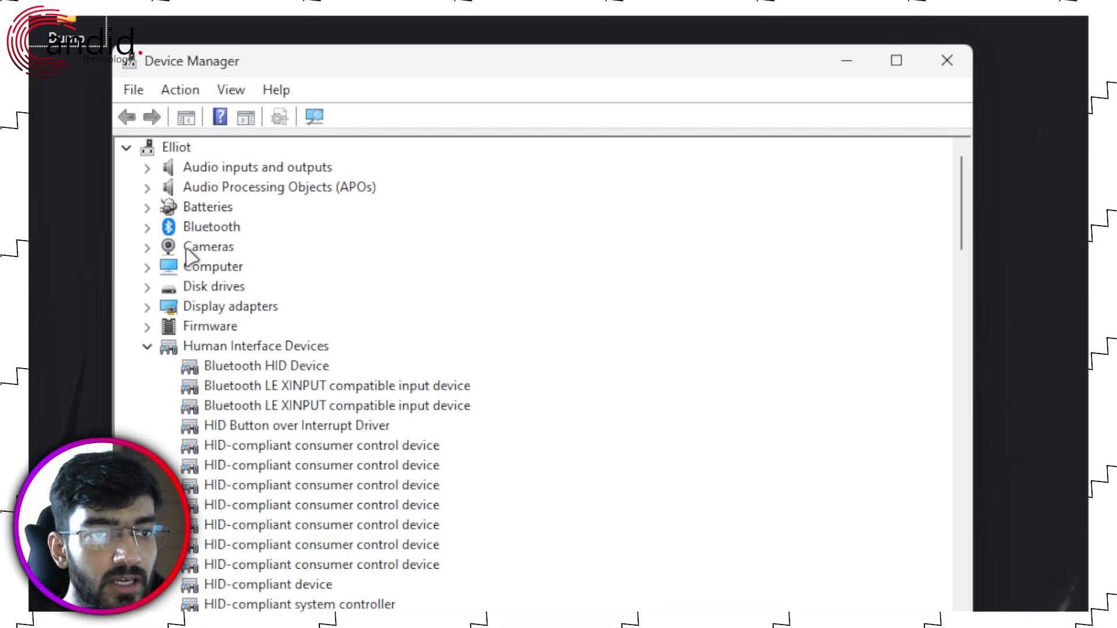
left_click(147, 309)
left_click(323, 327)
left_click(321, 348)
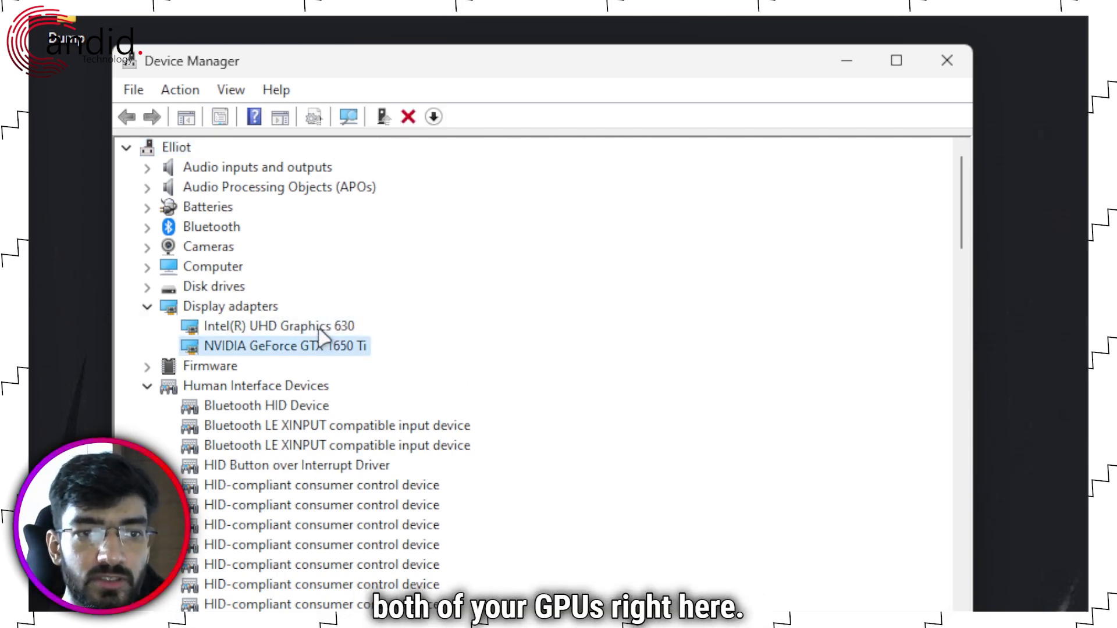
Show the Update driver option for Intel(R) UHD Graphics 630 and NVIDIA GeForce GTX 1650 Ti without running it
right_click(320, 327)
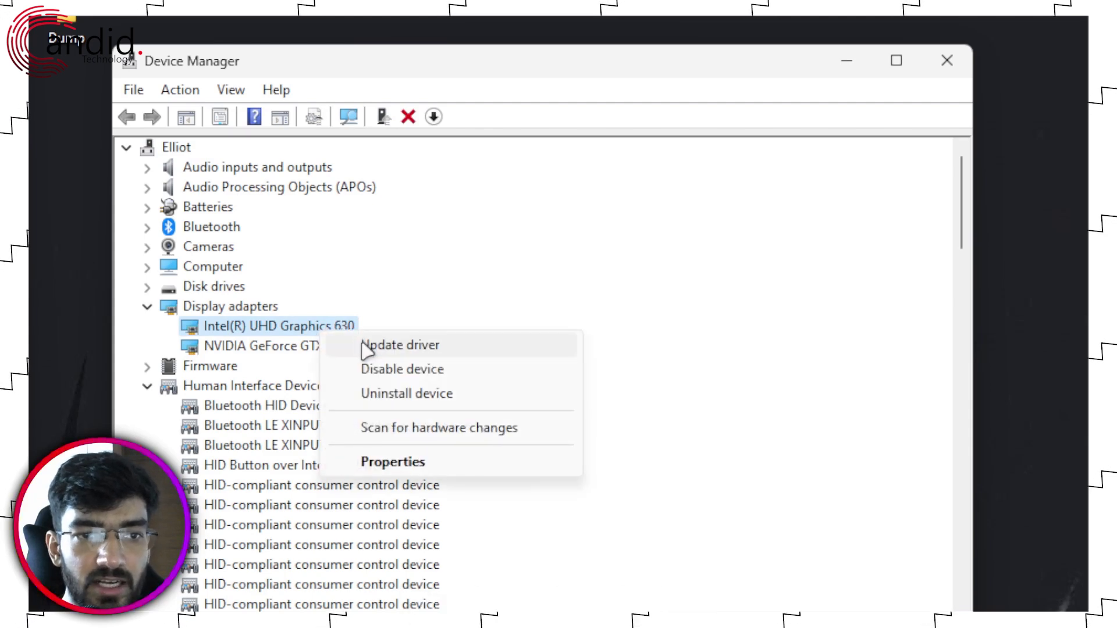
left_click(259, 345)
right_click(259, 345)
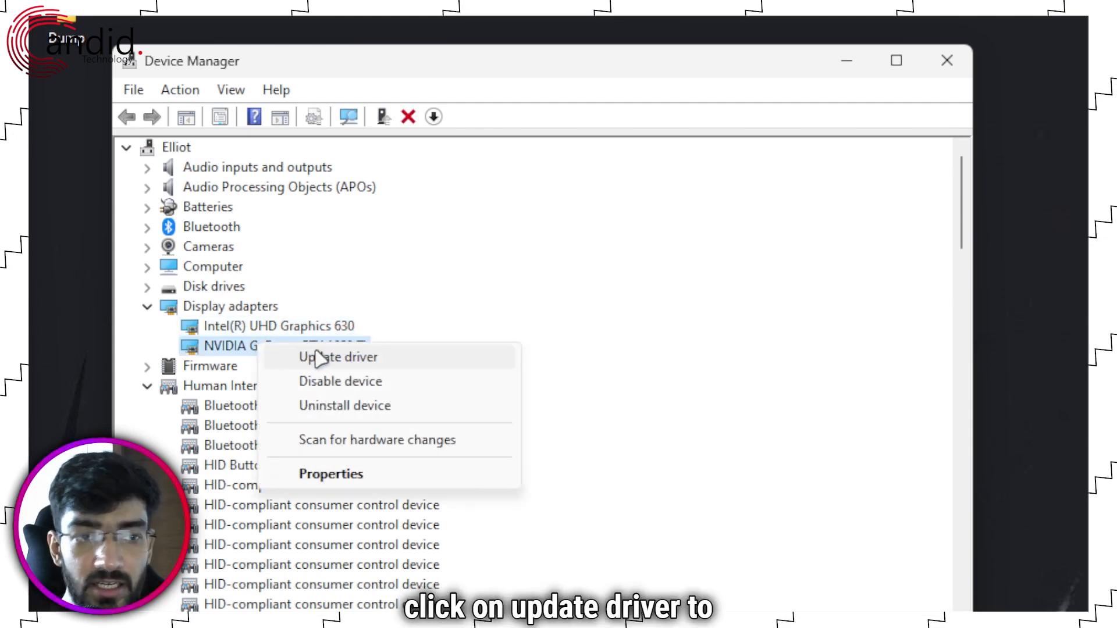
left_click(384, 326)
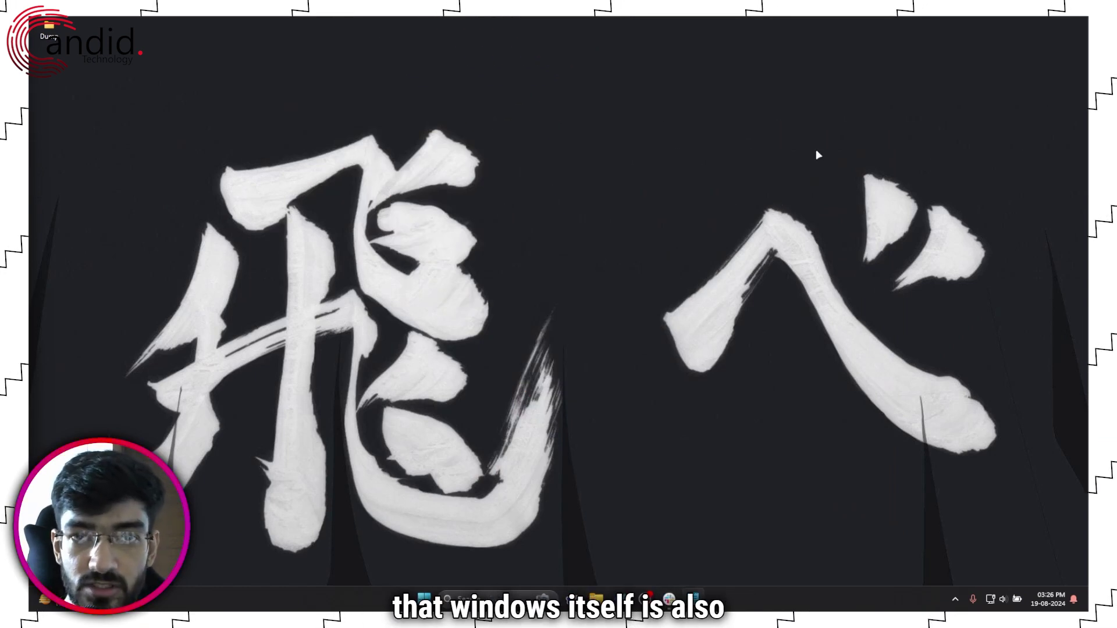
Open Windows Settings and go to the Windows Update page
key("super+i")
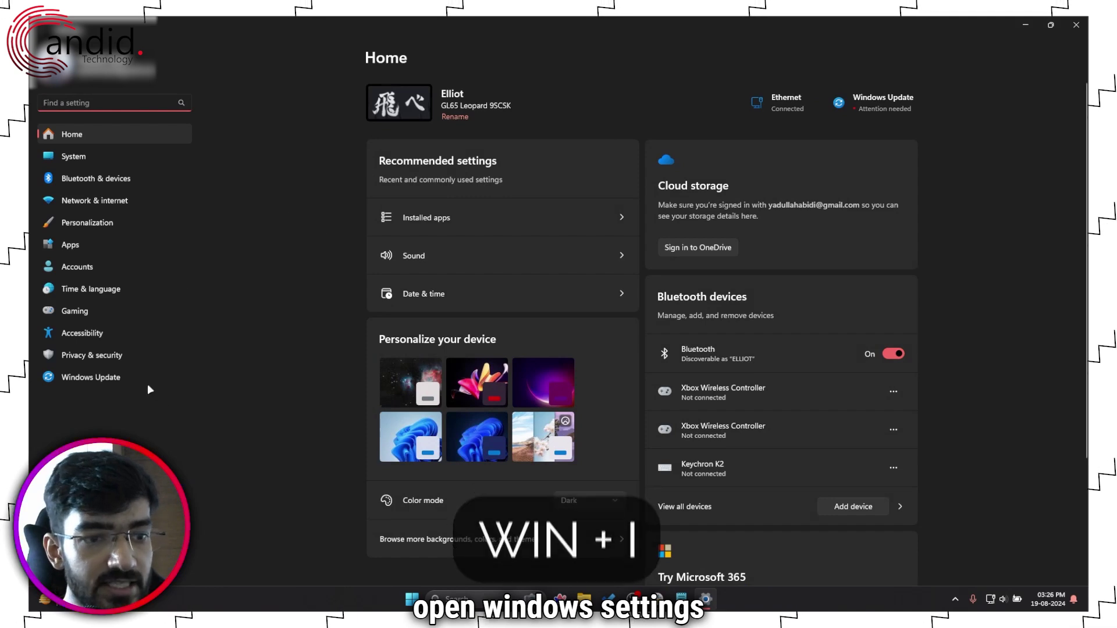
left_click(137, 375)
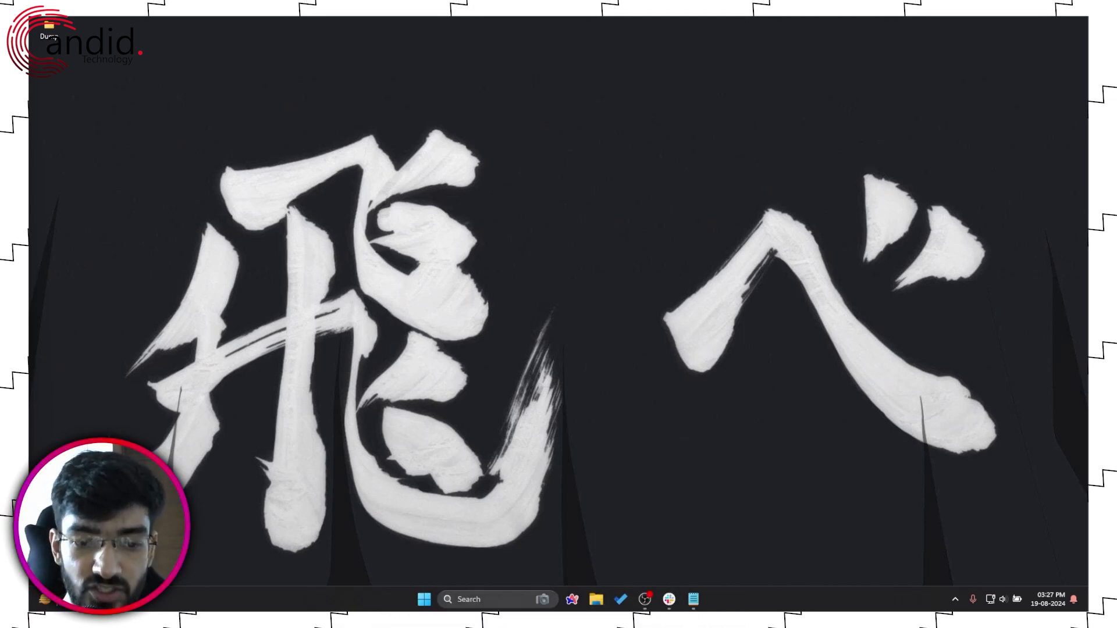
Open the Installed apps page of Windows Settings and search the apps for "Epic Games"
right_click(424, 597)
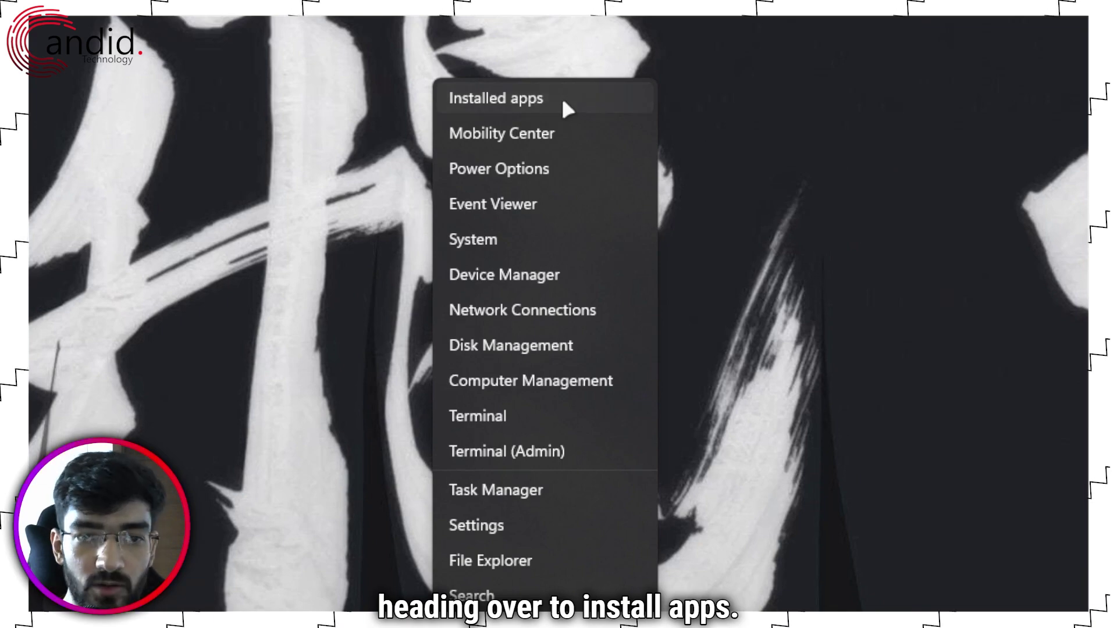
left_click(567, 101)
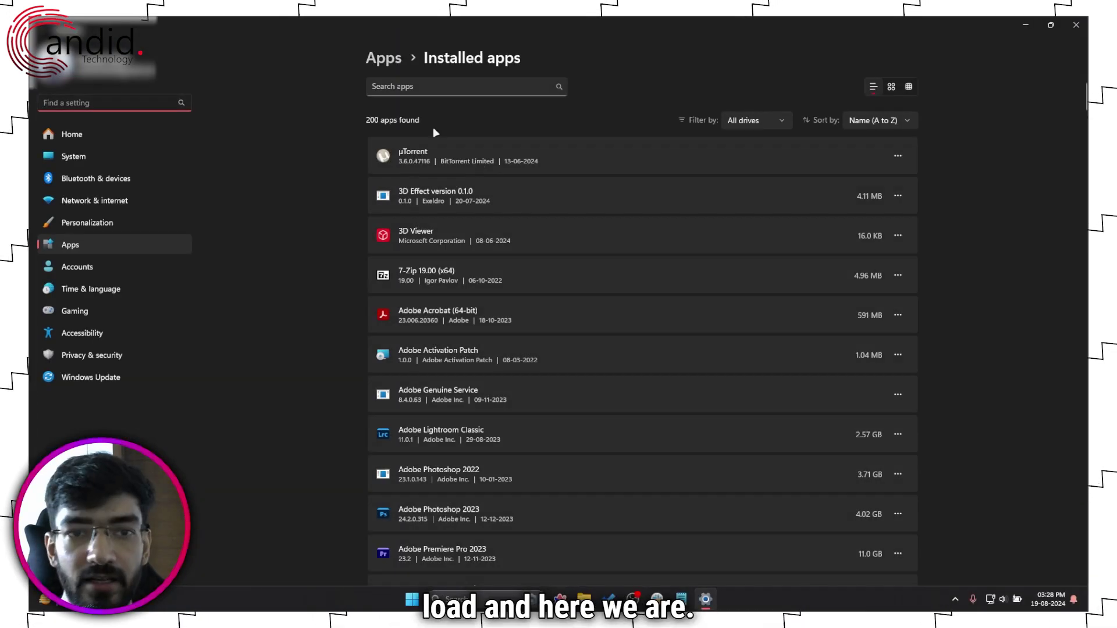
left_click(440, 88)
type("Epic Games")
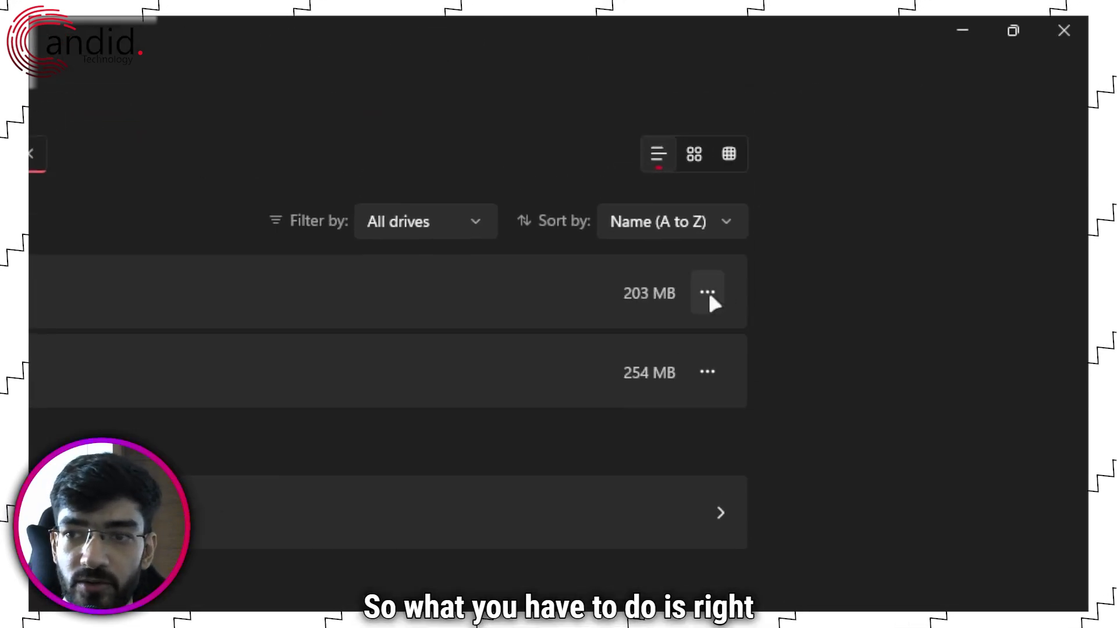
Uninstall the Epic Games Launcher, the 203 MB entry, and confirm the removal
left_click(707, 293)
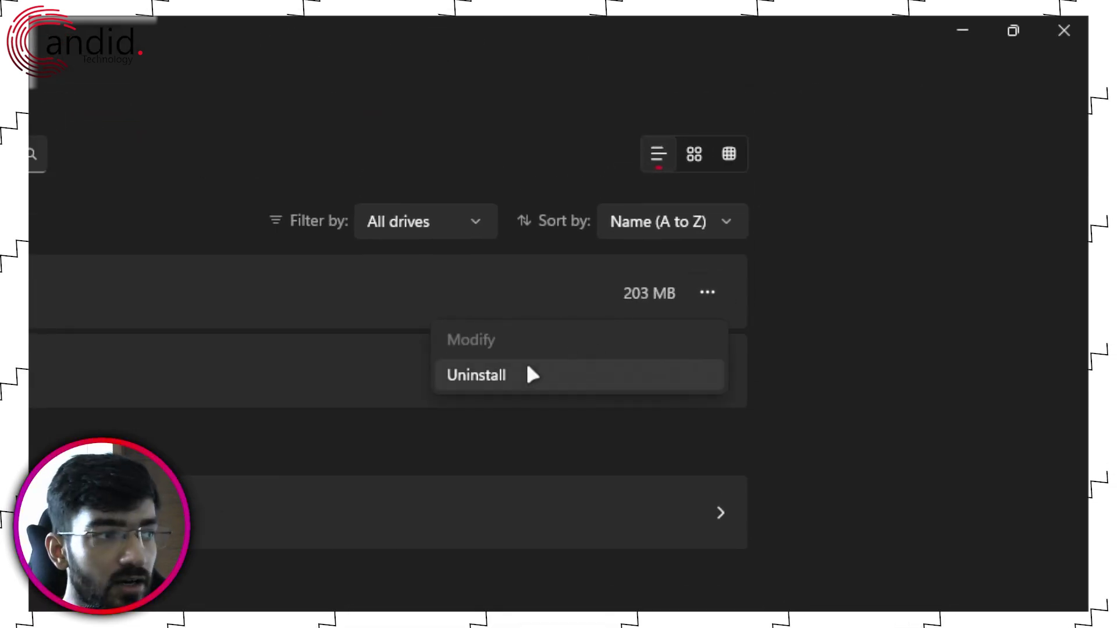
left_click(715, 297)
left_click(709, 296)
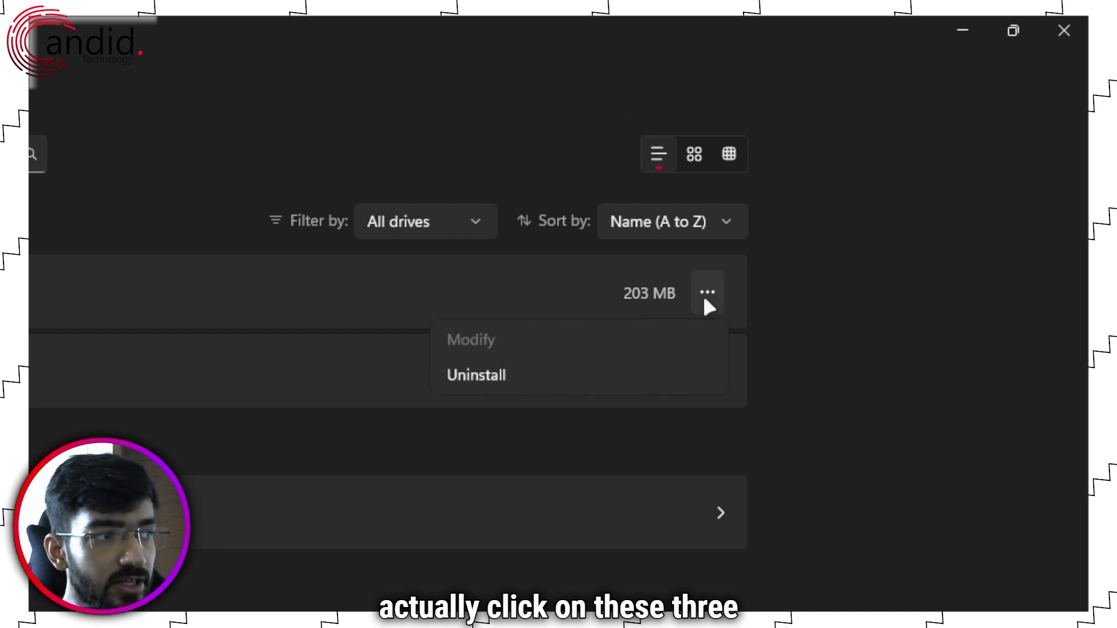
left_click(503, 378)
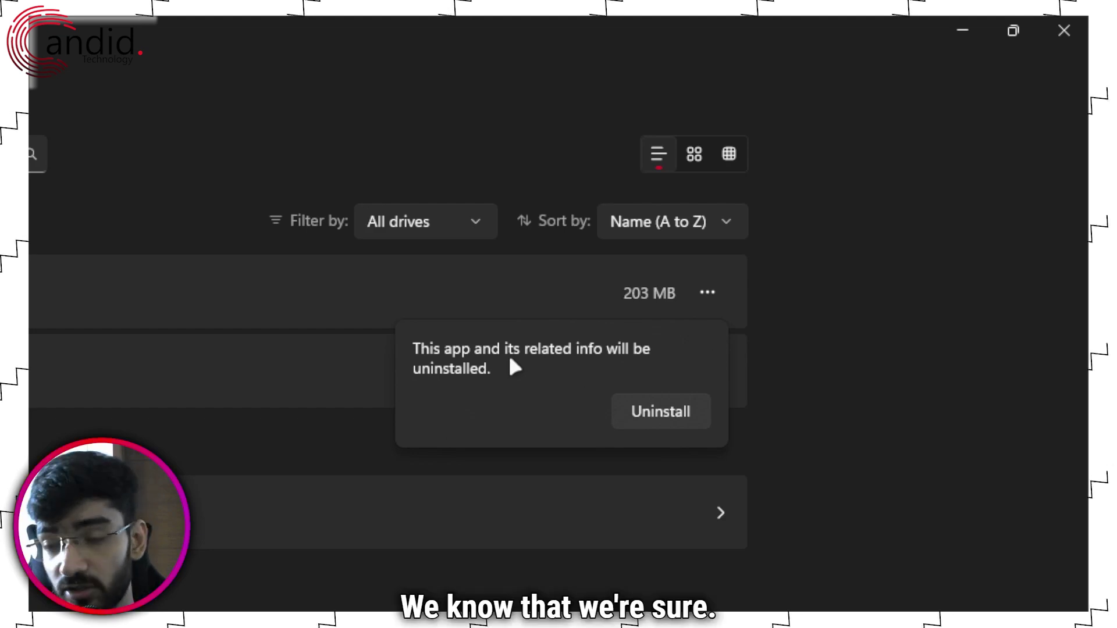
left_click(647, 420)
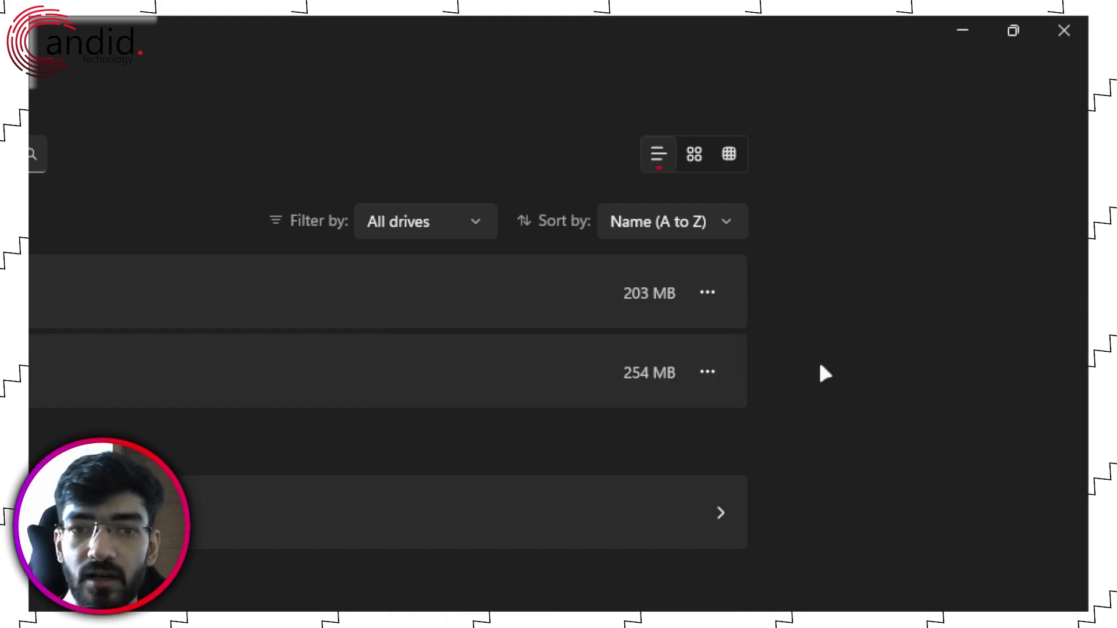